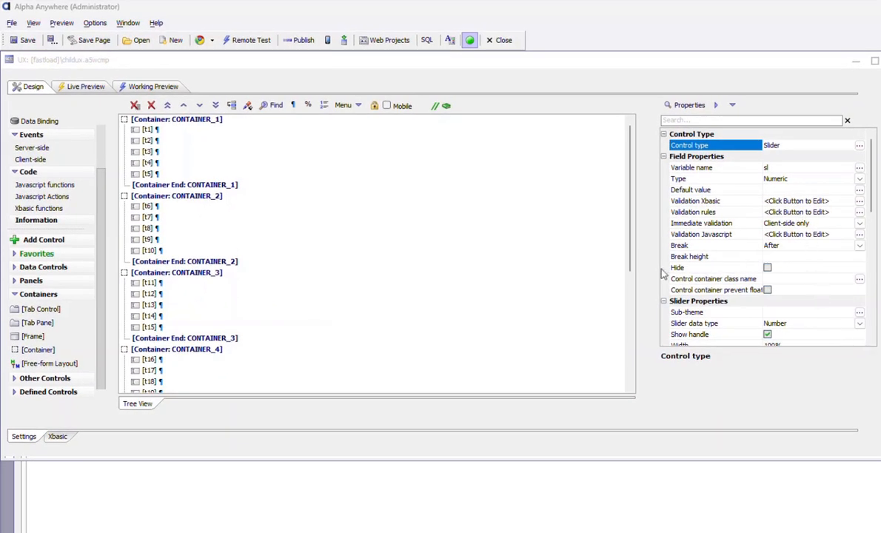
# Step: Preview the childux component in Working Preview and look over its text fields, slider and customer list
pyautogui.moveTo(630, 231); pyautogui.dragTo(630, 348)
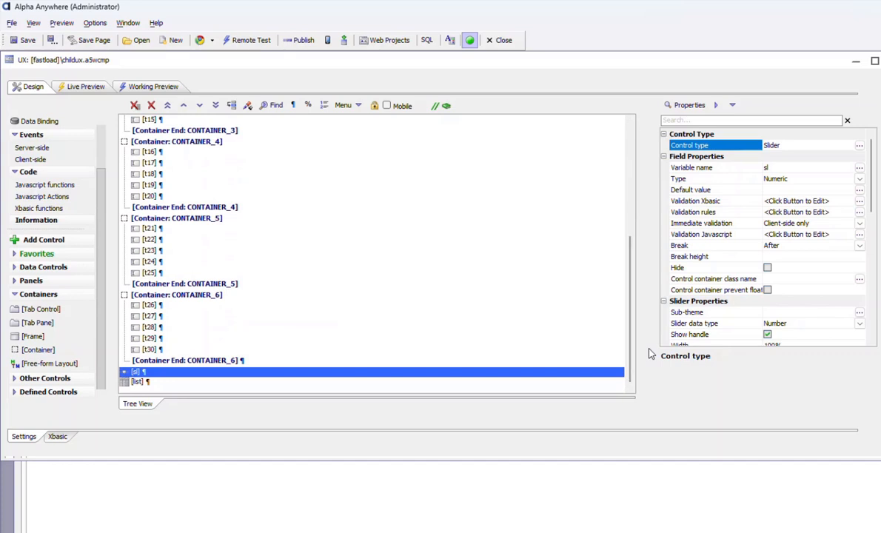
pyautogui.click(148, 89)
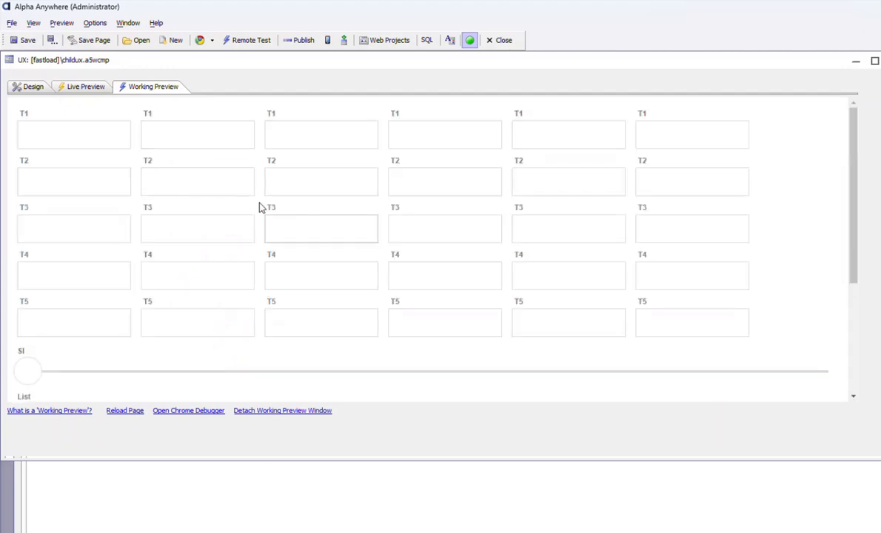
pyautogui.scroll(-5, 342, 274)
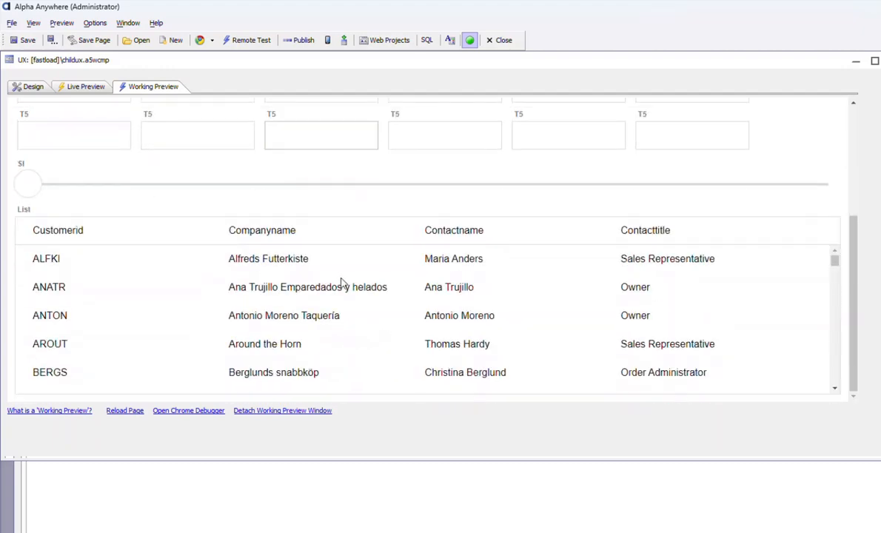
pyautogui.click(341, 282)
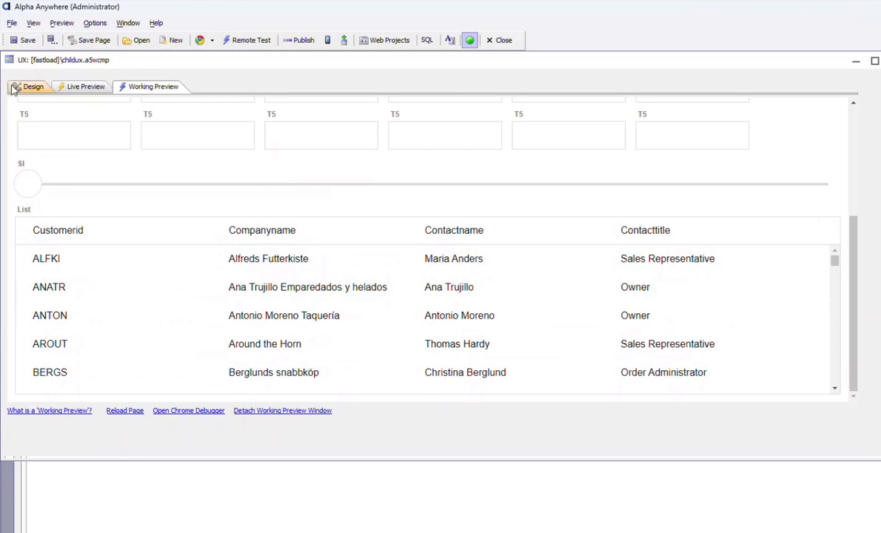
pyautogui.click(12, 89)
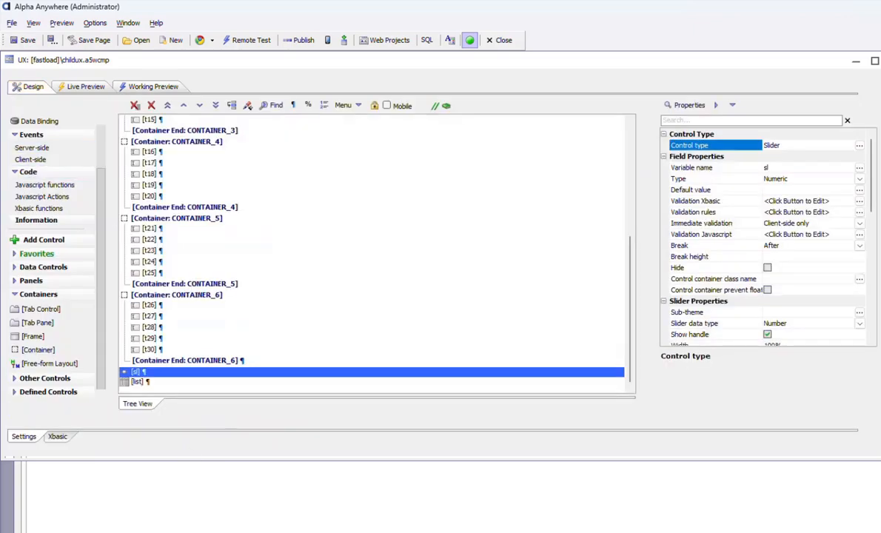
# Step: Switch to parentux and review the Open a UX Component action in the open child ux button's click event
pyautogui.hotkey('ctrl', 'Tab')
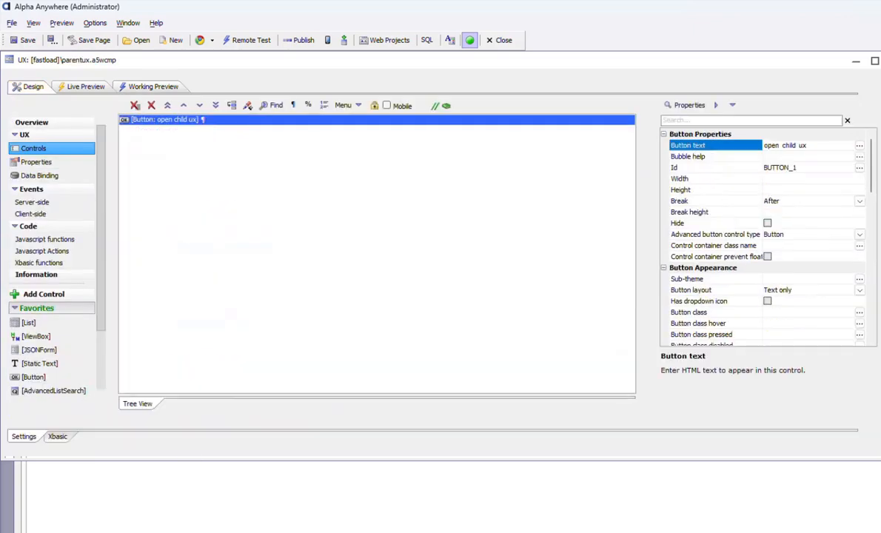
pyautogui.doubleClick(147, 123)
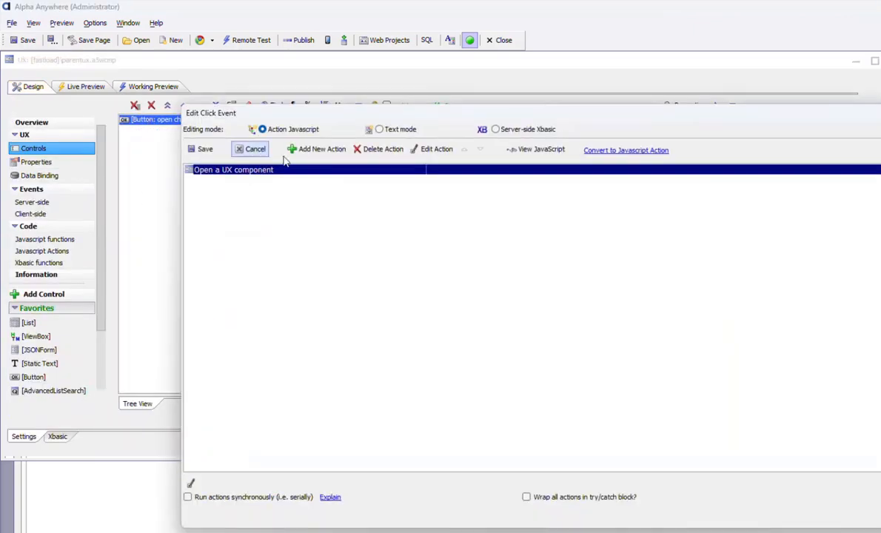
pyautogui.click(424, 149)
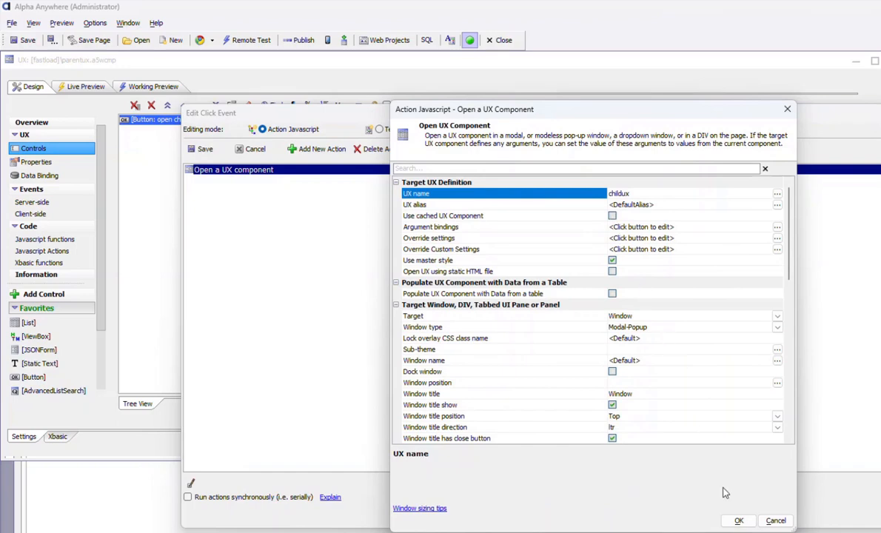
pyautogui.click(738, 522)
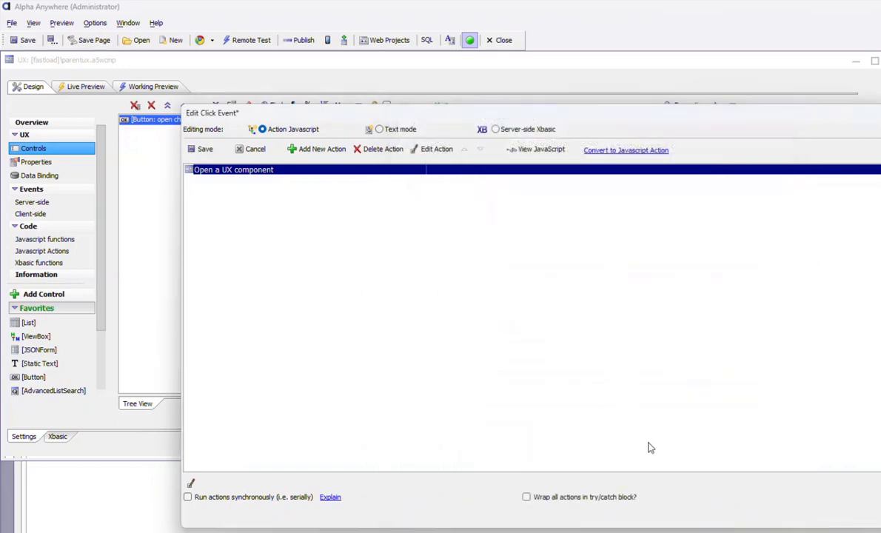
pyautogui.click(200, 150)
# Step: Run parentux in Working Preview, open the child UX window with its button and close it
pyautogui.click(147, 87)
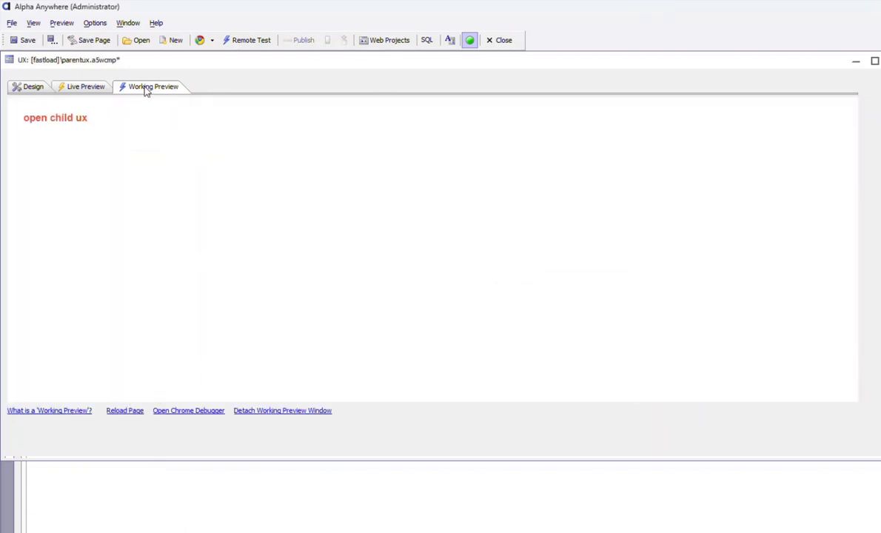
pyautogui.click(77, 118)
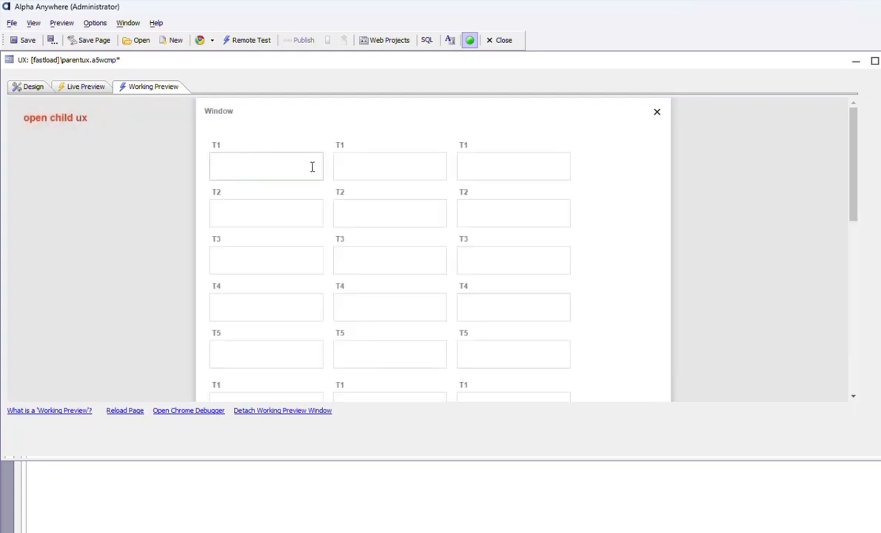
pyautogui.click(656, 112)
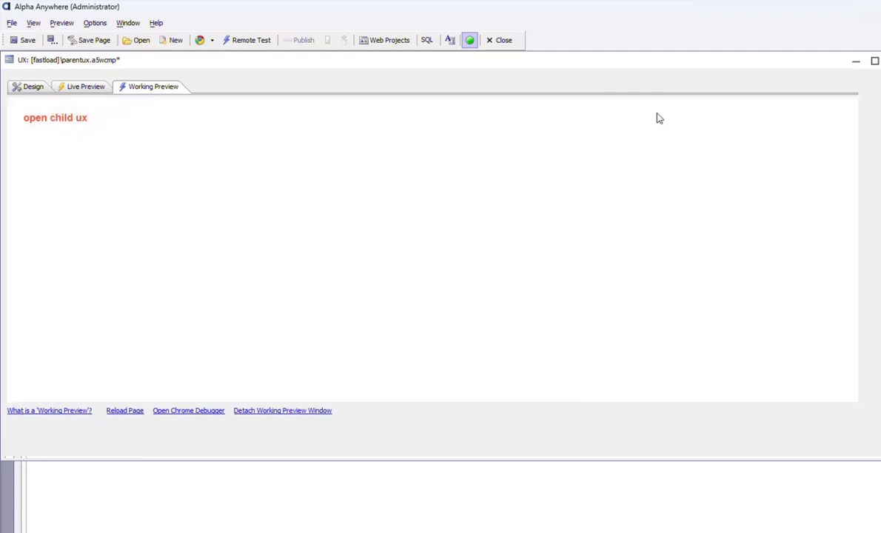
# Step: Paste a duplicate of the open child ux button into the parentux design, accepting the changed id
pyautogui.click(33, 87)
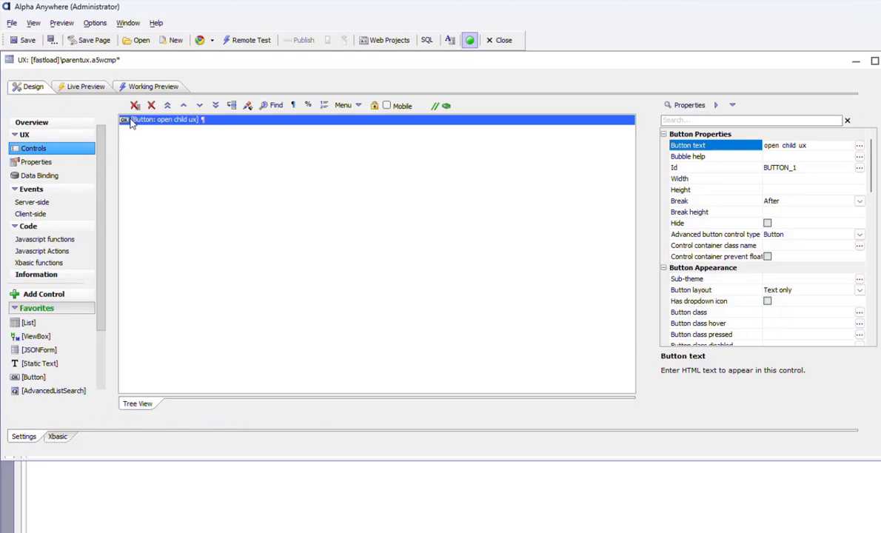
pyautogui.hotkey('ctrl', 'v')
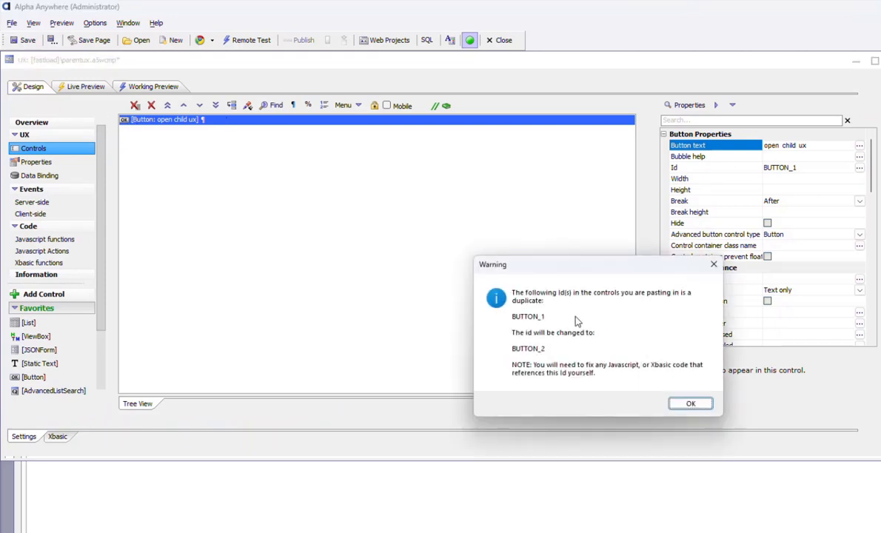
pyautogui.click(690, 403)
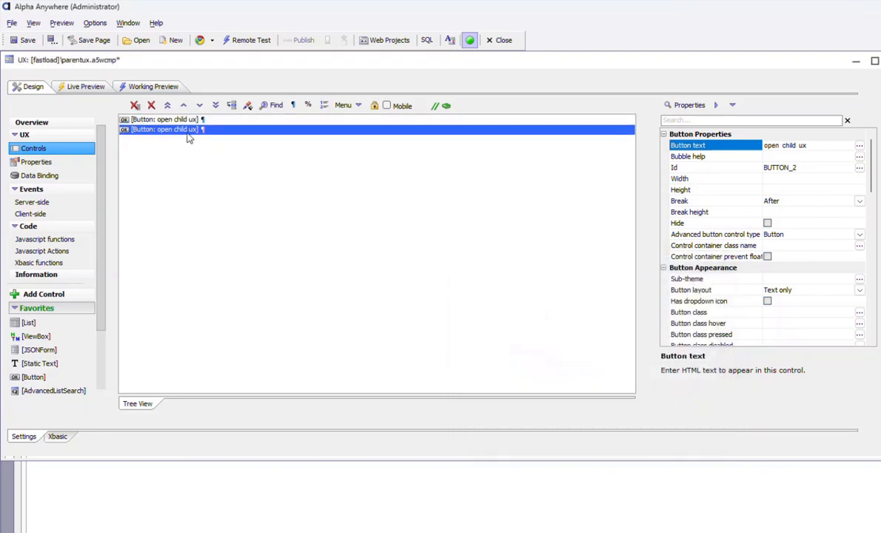
# Step: Set the duplicate button's action to open childux using a static HTML file, configuring childux to create that file when saved
pyautogui.doubleClick(188, 131)
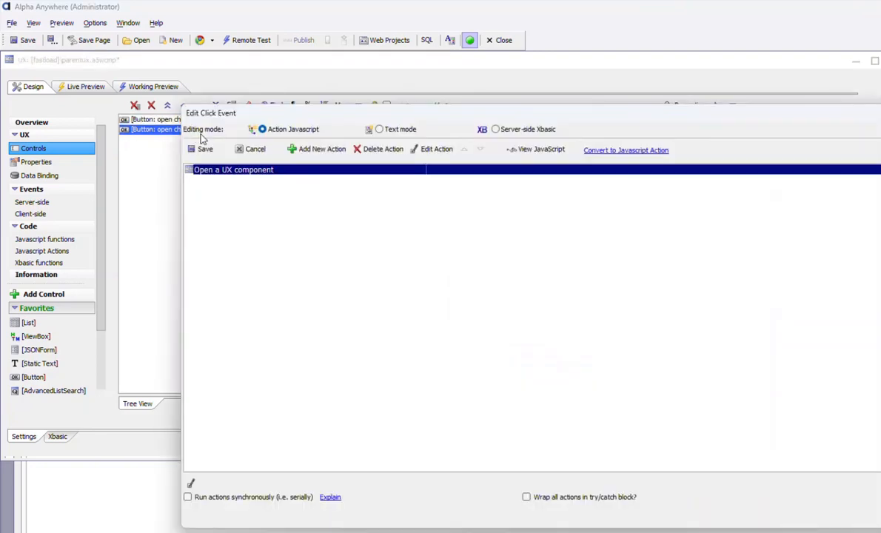
pyautogui.click(423, 156)
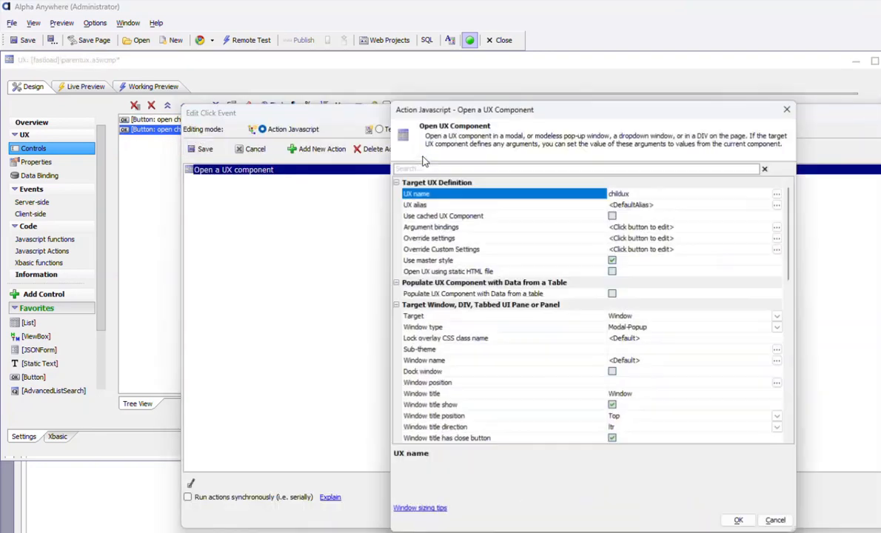
pyautogui.click(614, 273)
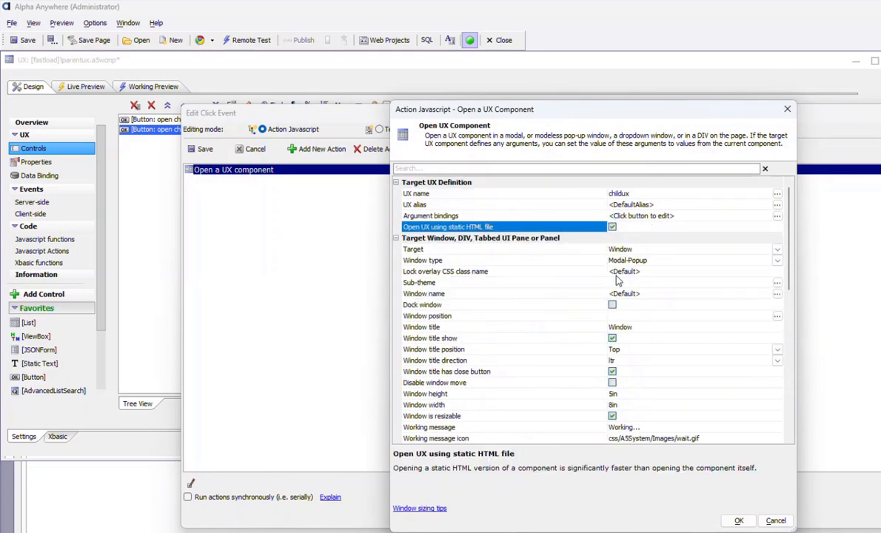
pyautogui.click(743, 520)
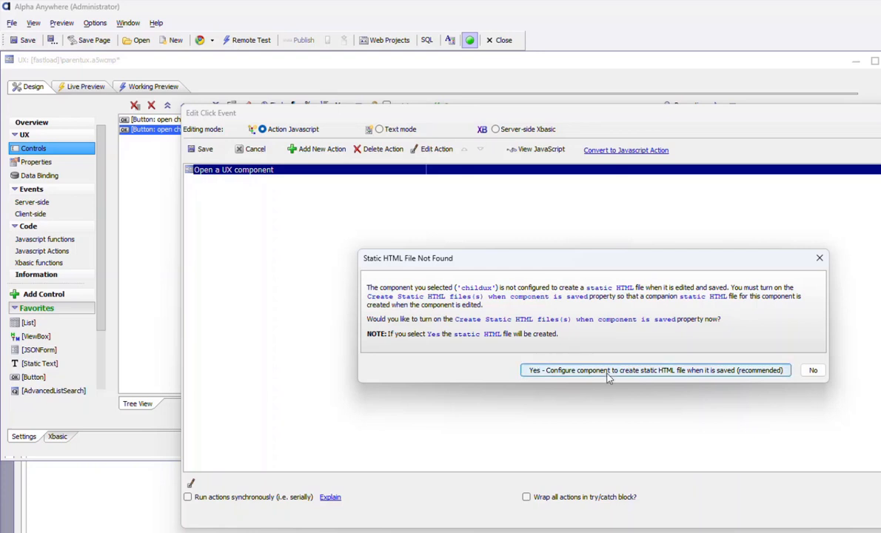
pyautogui.click(533, 368)
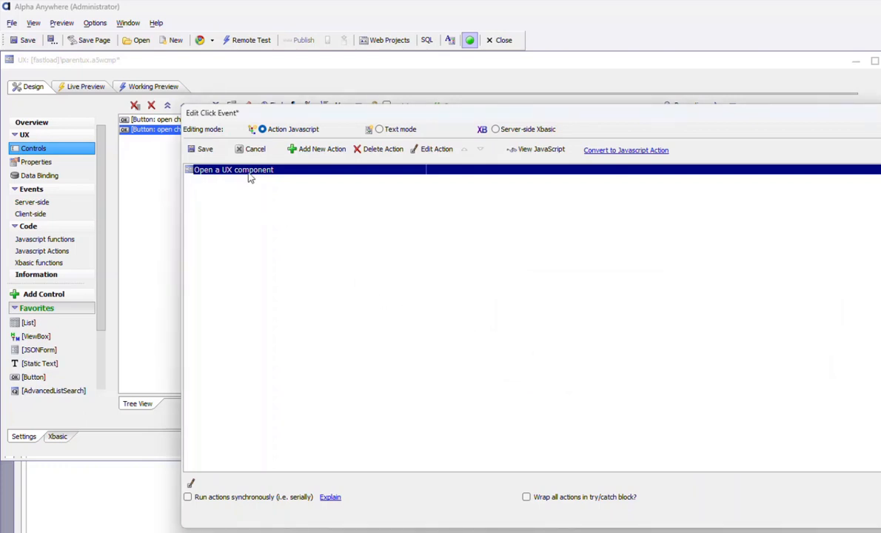
pyautogui.click(198, 150)
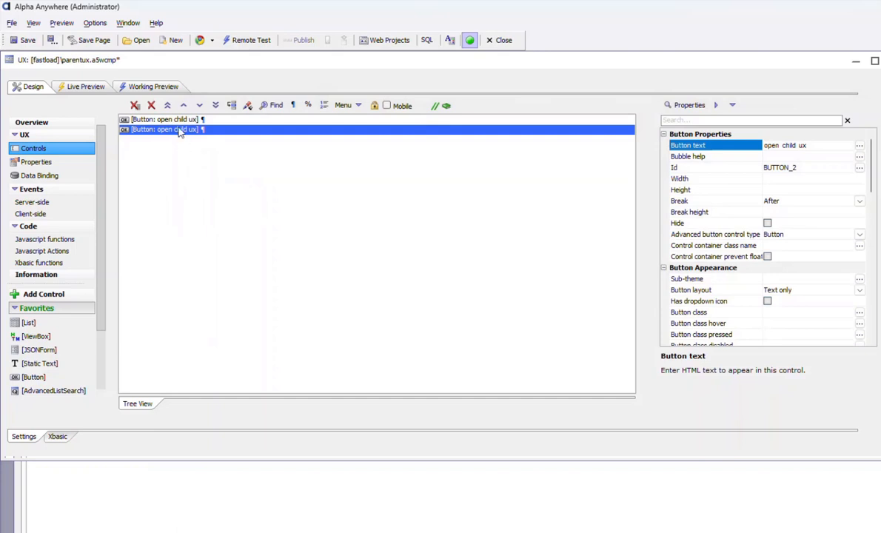
# Step: Run a Full Preview of parentux in the browser and open and close the child window with each button
pyautogui.click(199, 40)
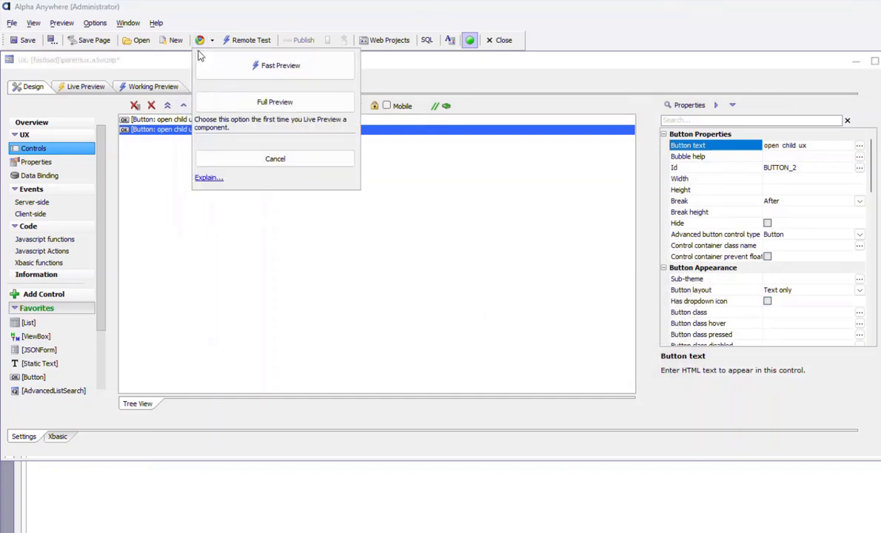
pyautogui.click(233, 106)
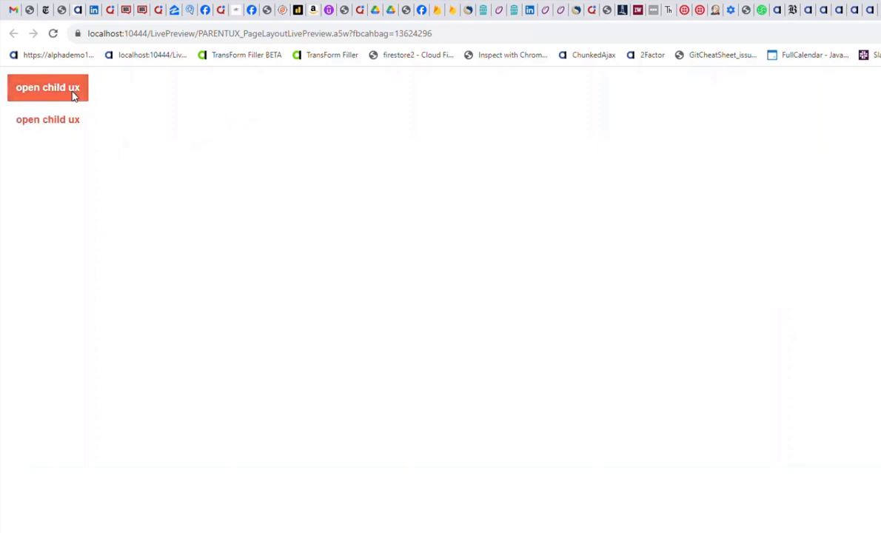
pyautogui.click(74, 95)
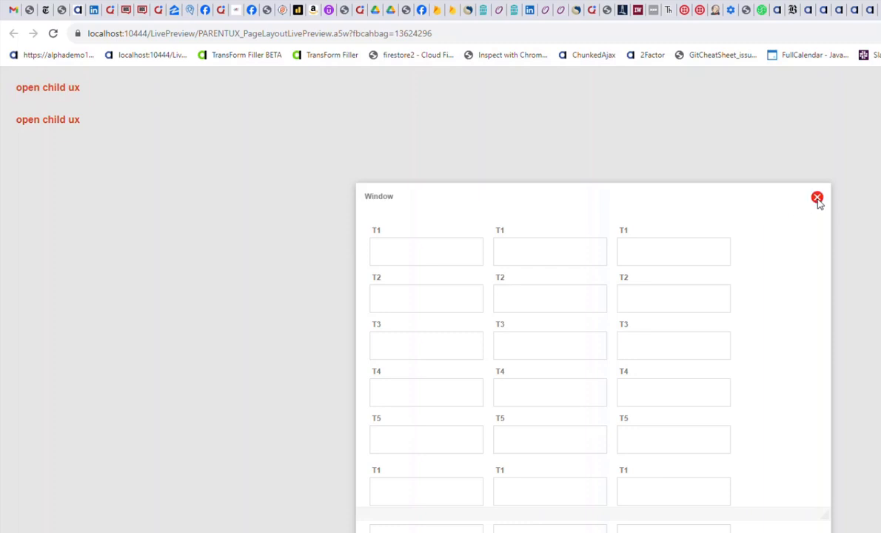
pyautogui.click(817, 198)
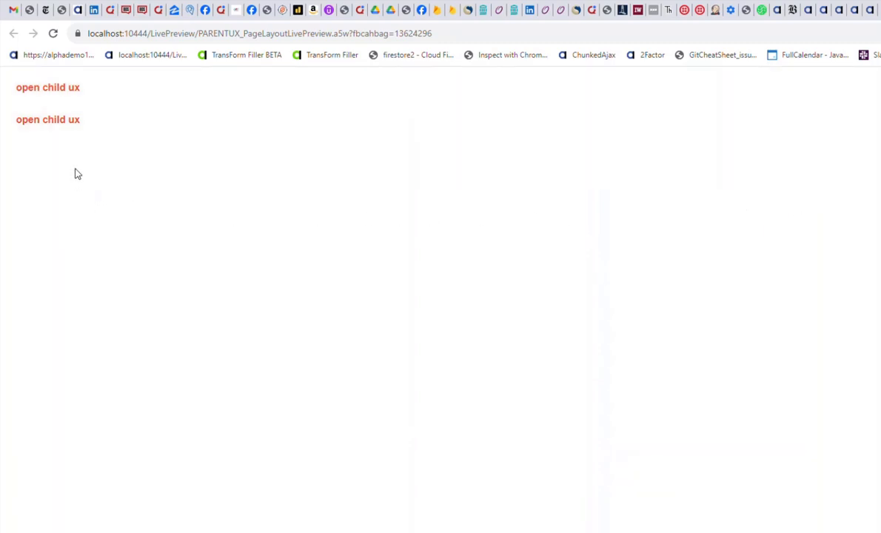
pyautogui.click(65, 125)
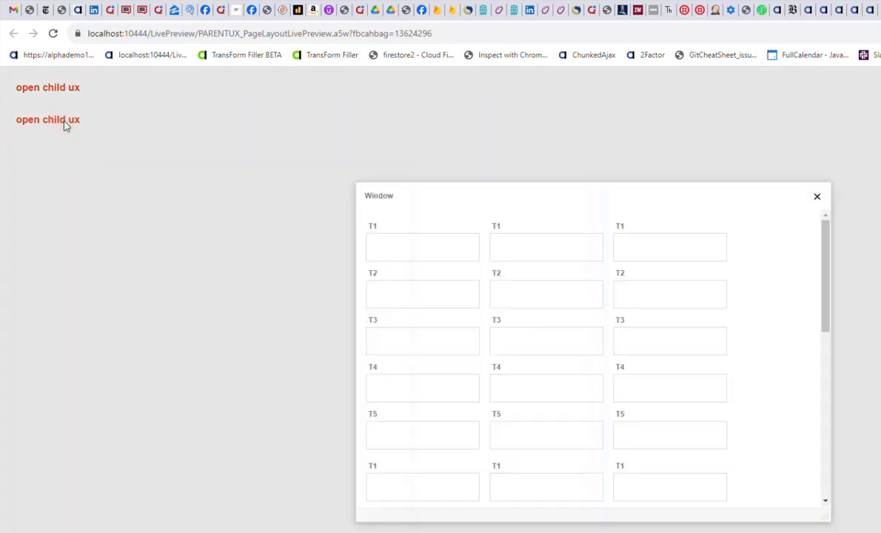
pyautogui.click(815, 197)
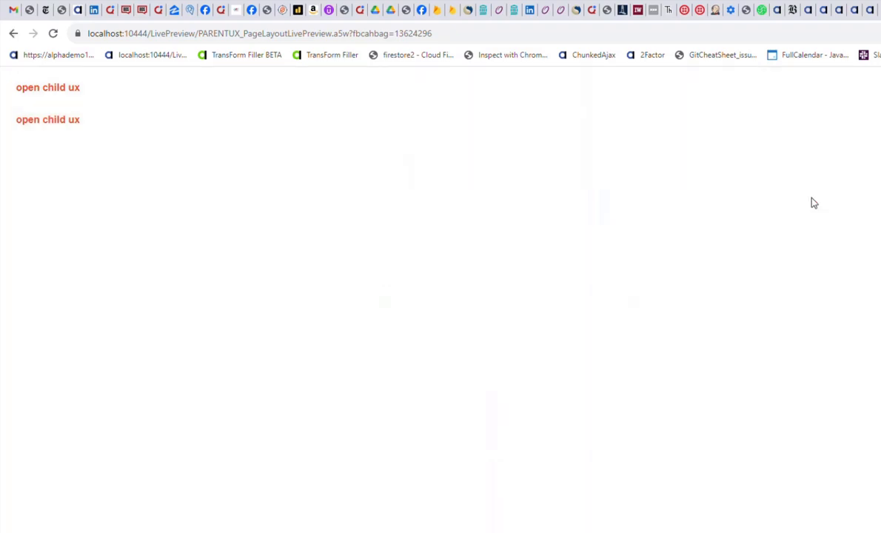
# Step: Repeat the load speed comparison by opening and closing the child window with the regular button, followed by the static HTML button
pyautogui.click(72, 100)
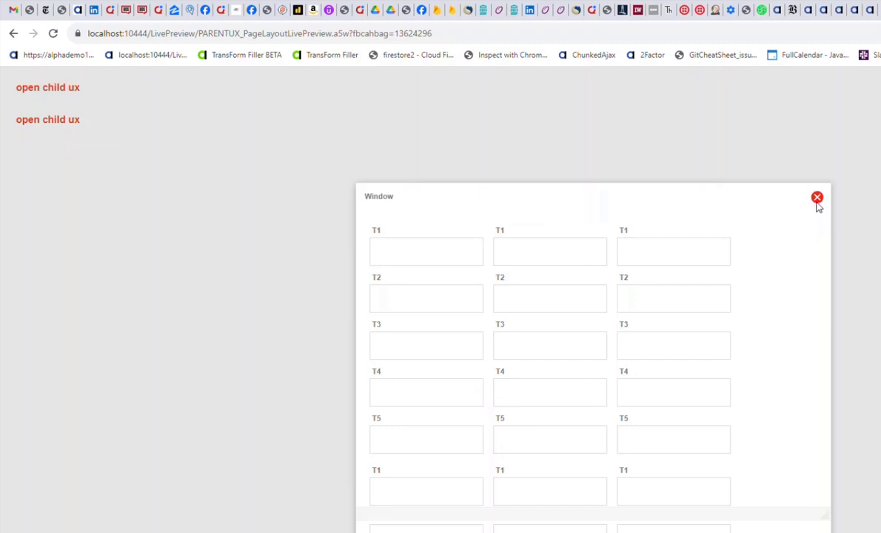
pyautogui.click(817, 202)
pyautogui.click(63, 128)
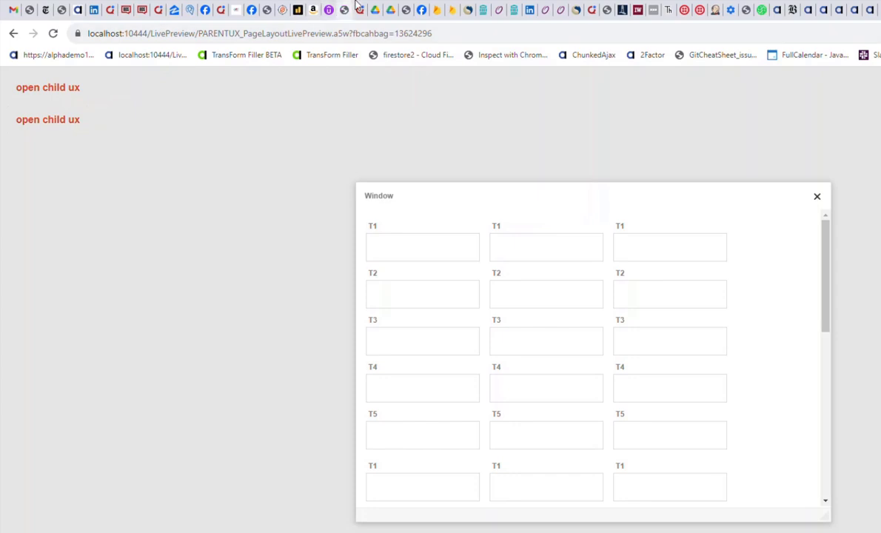
pyautogui.click(816, 197)
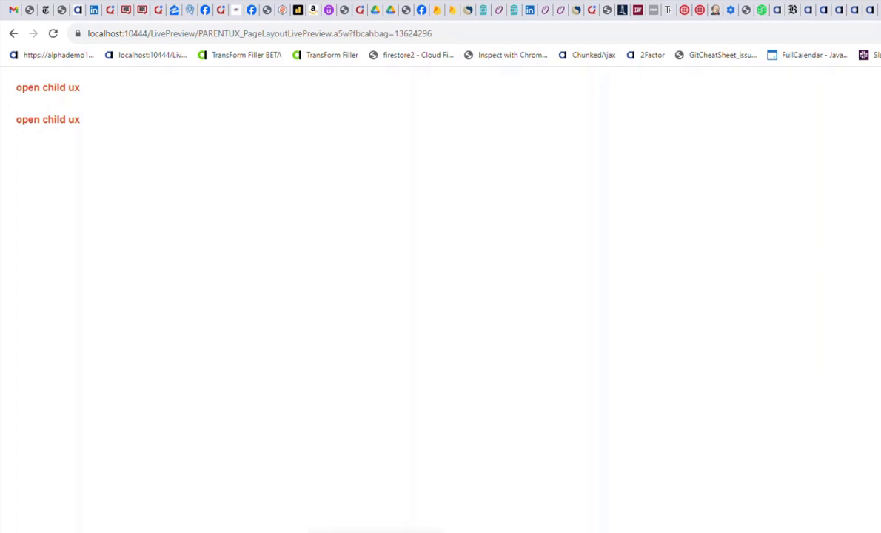
# Step: In Alpha Anywhere, save childux as A5W page page_fast, running the component from a static HTML page and opening the page in the HTML editor
pyautogui.hotkey('alt', 'Tab')
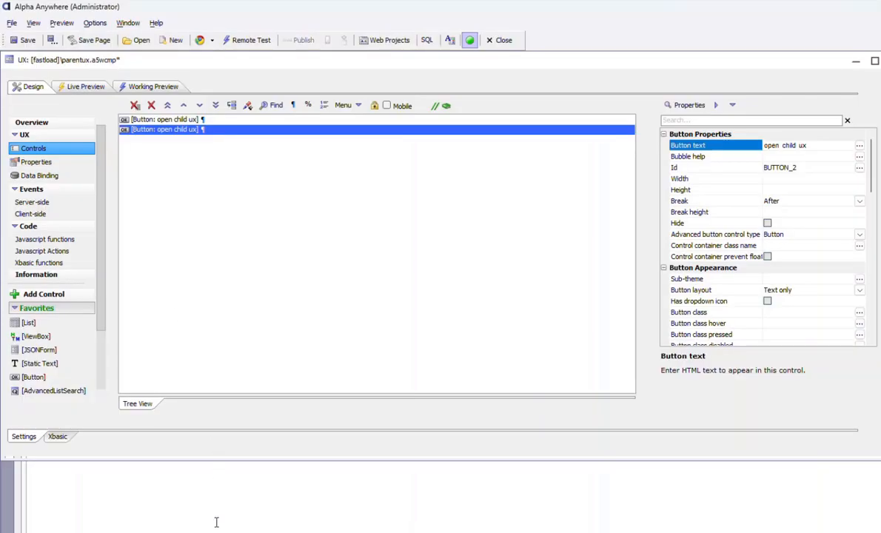
pyautogui.click(148, 530)
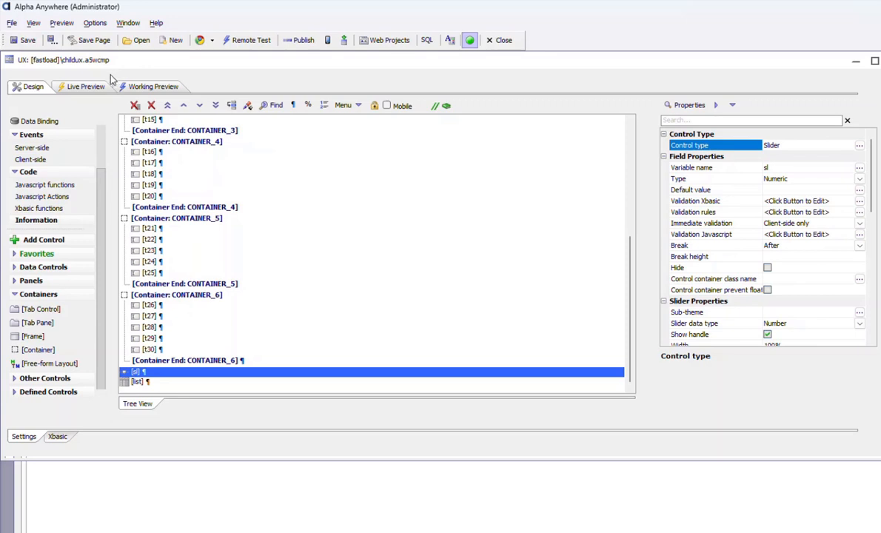
pyautogui.click(88, 44)
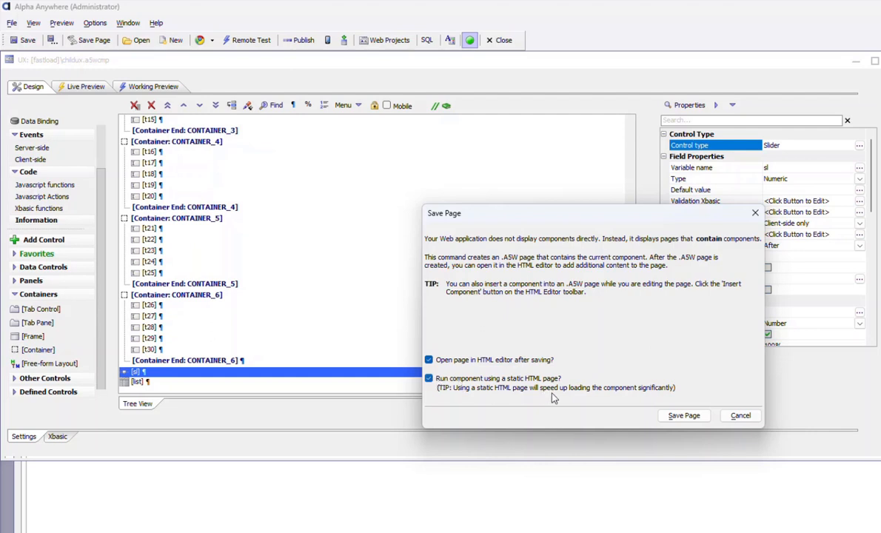
pyautogui.click(683, 416)
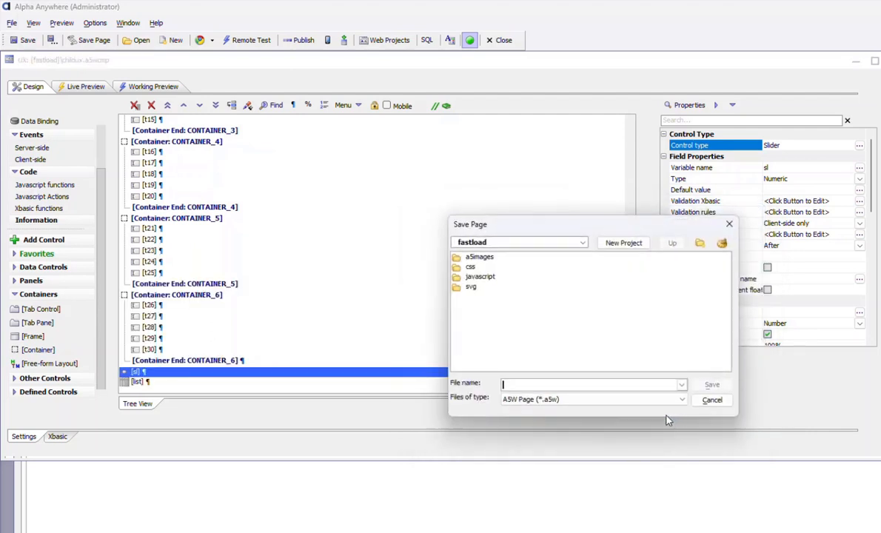
pyautogui.click(587, 399)
pyautogui.write('page')
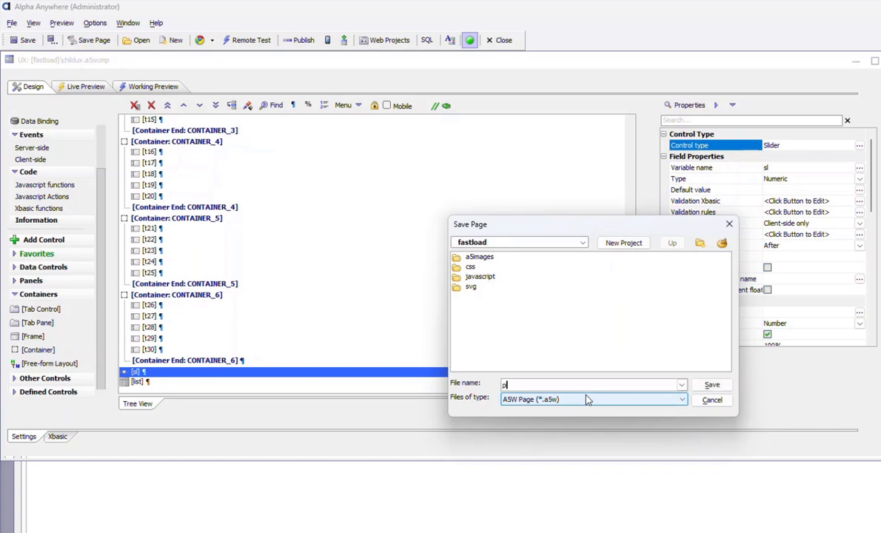
pyautogui.write('_fast')
pyautogui.press('Return')
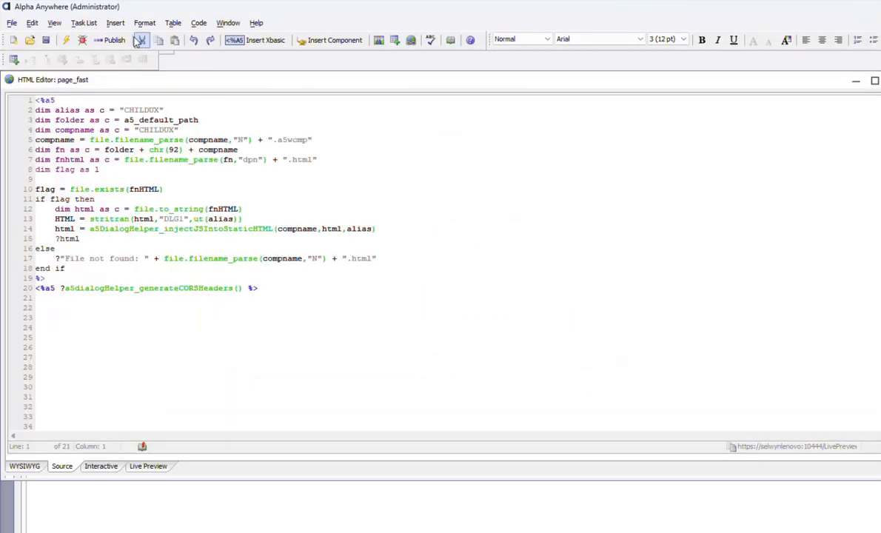
# Step: Run a Live Preview of page_fast in the browser to check its load speed, and return to Alpha Anywhere
pyautogui.click(66, 41)
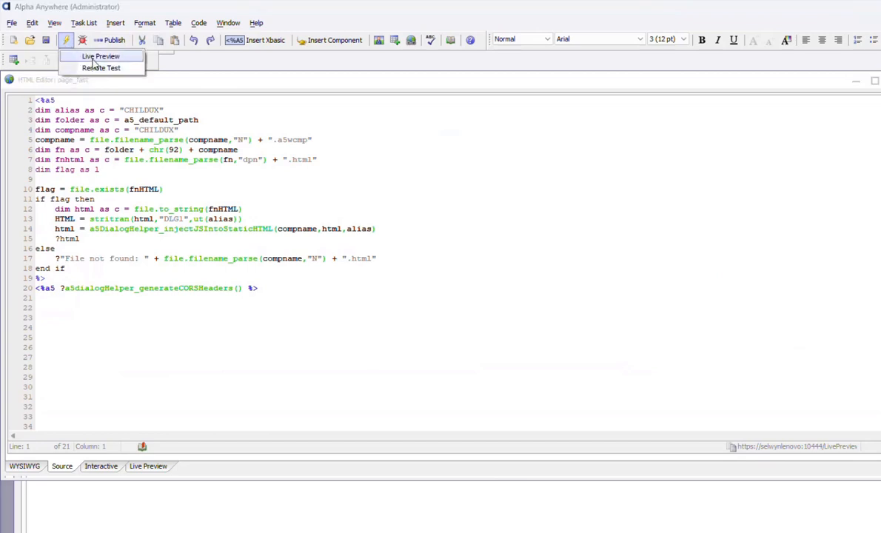
pyautogui.click(89, 57)
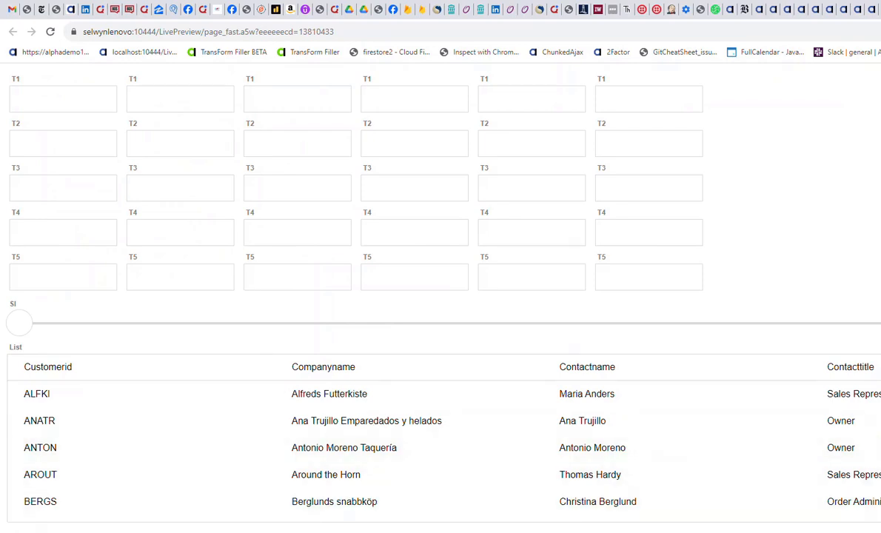
pyautogui.hotkey('alt', 'Tab')
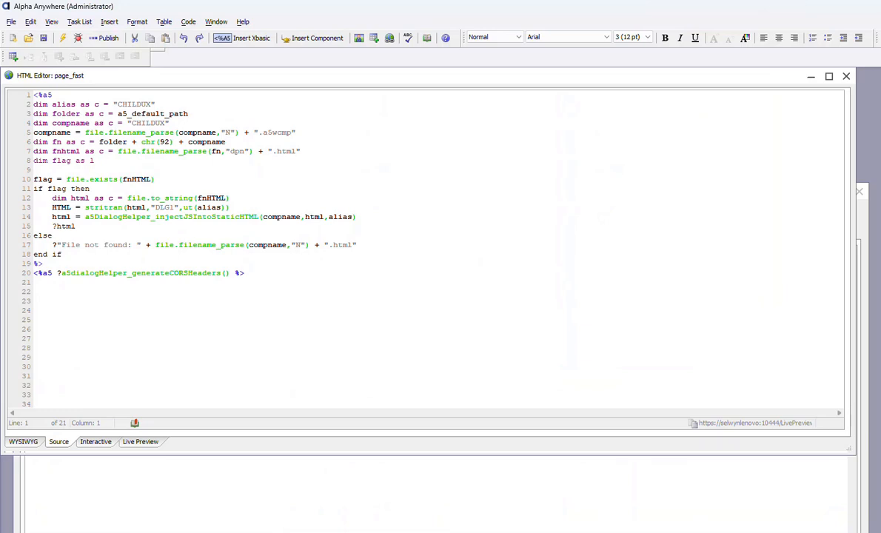
# Step: Create a new Tabbed UI Builder component from the fastload project's Web Projects Control Panel
pyautogui.hotkey('ctrl', 'Tab')
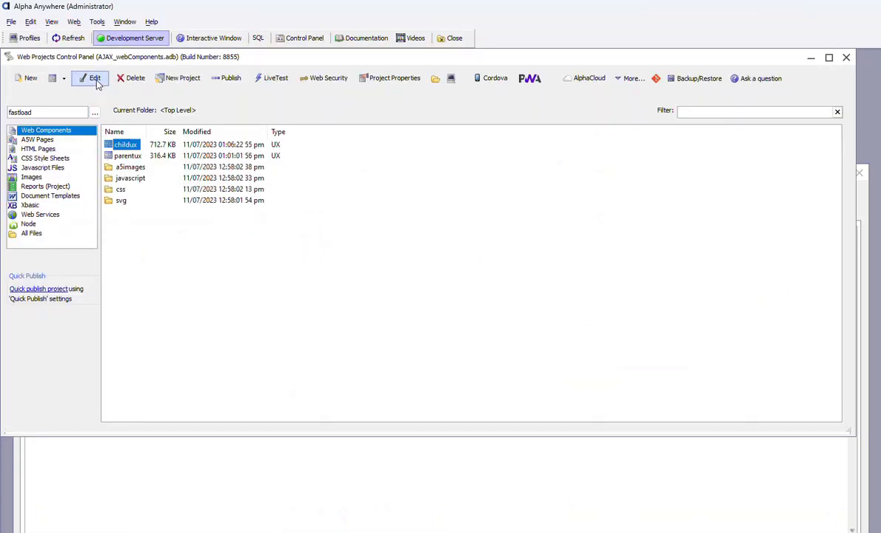
pyautogui.click(28, 79)
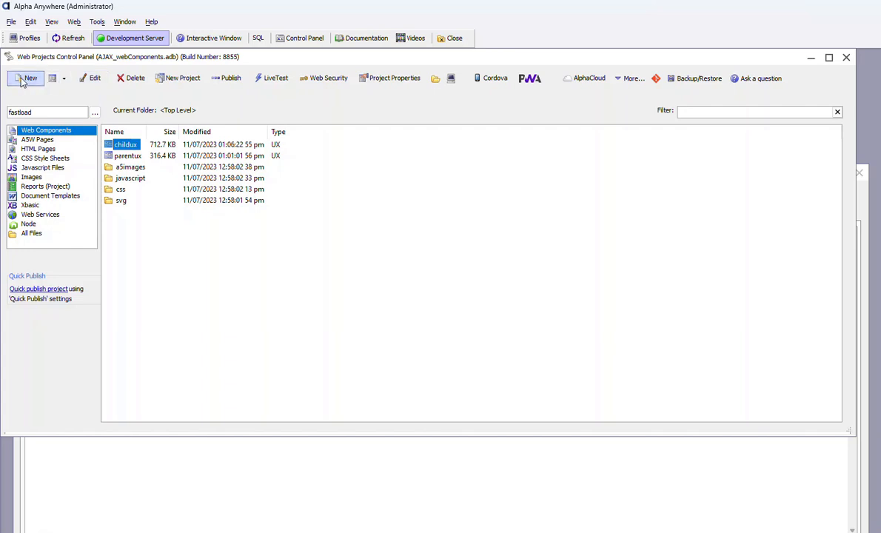
pyautogui.click(648, 452)
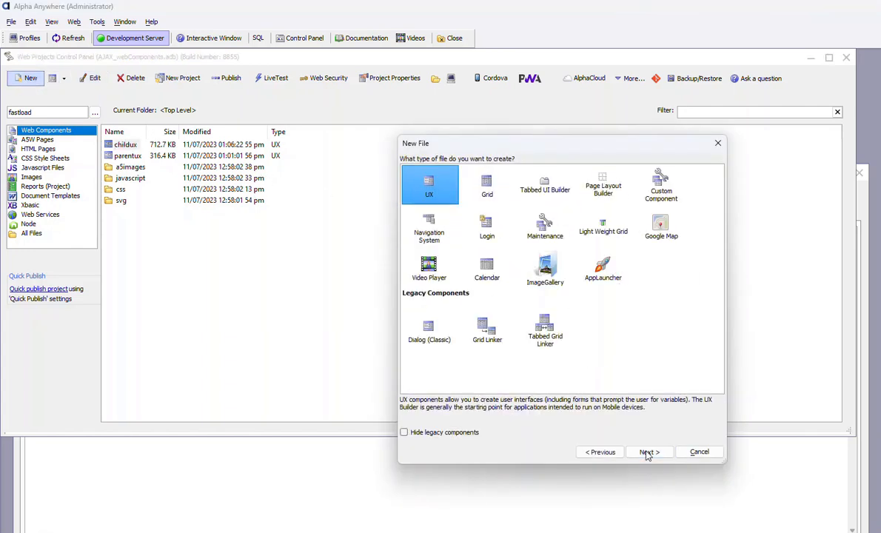
pyautogui.doubleClick(540, 181)
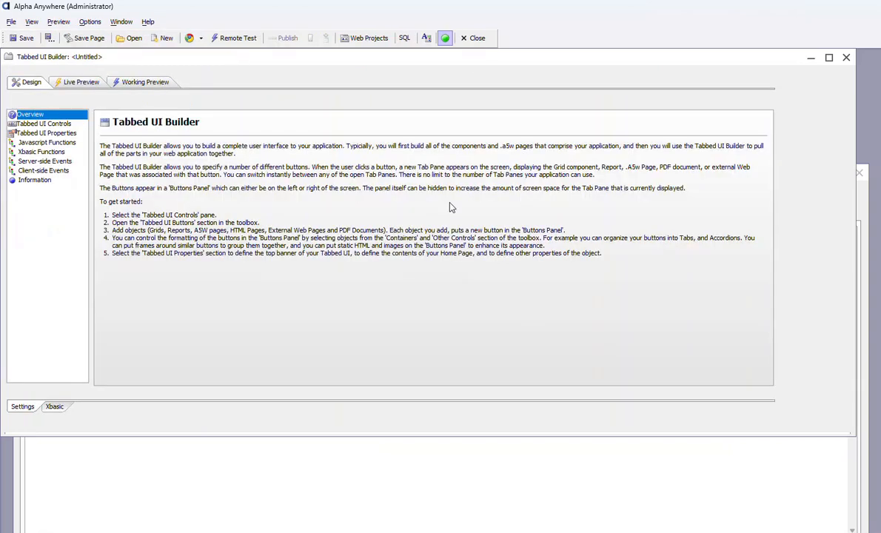
# Step: Add two component buttons to the Tabbed UI, both opening childux.a5wcmp
pyautogui.click(48, 123)
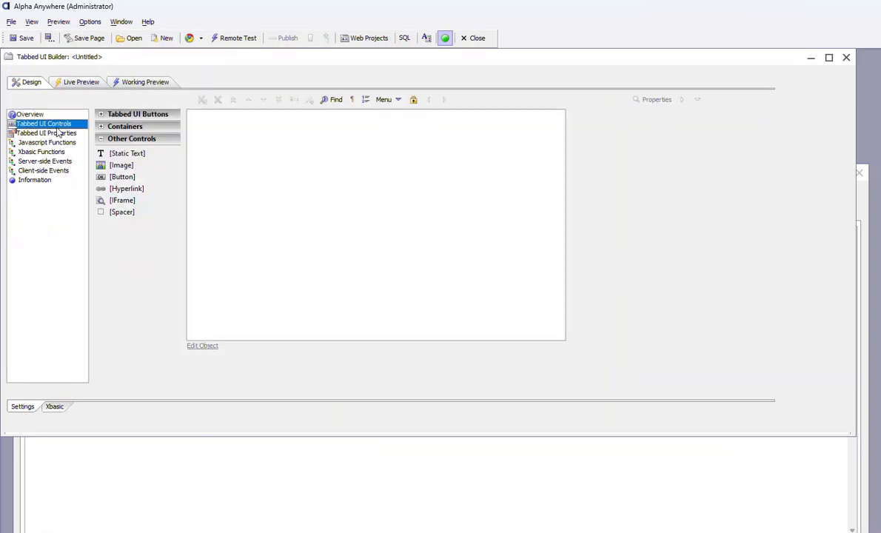
pyautogui.click(137, 114)
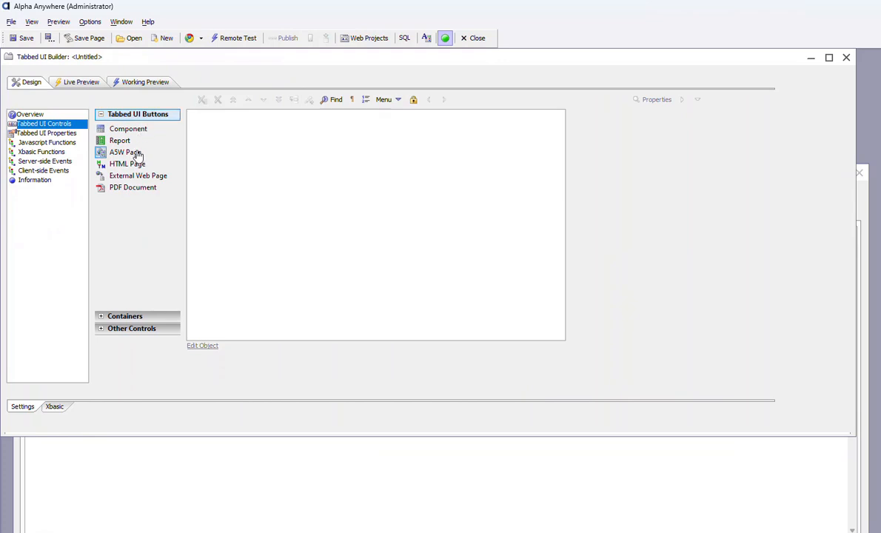
pyautogui.click(131, 129)
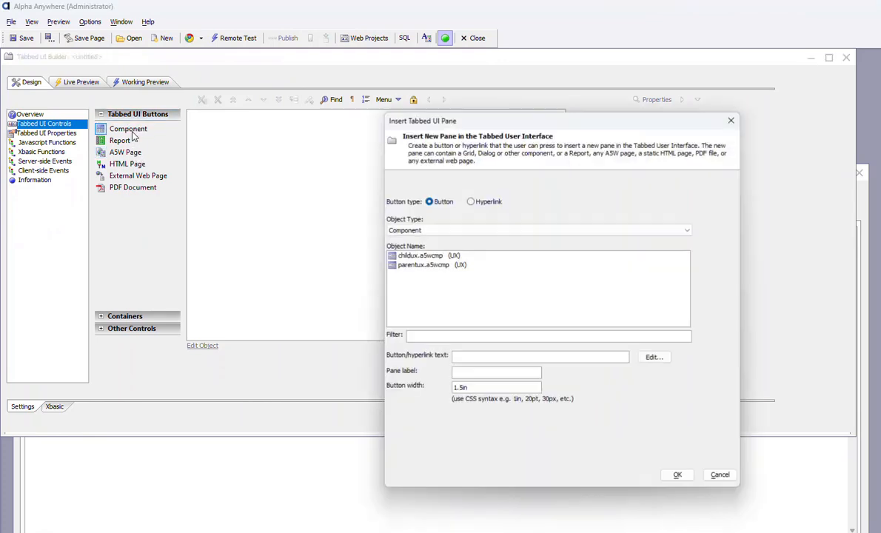
pyautogui.doubleClick(420, 256)
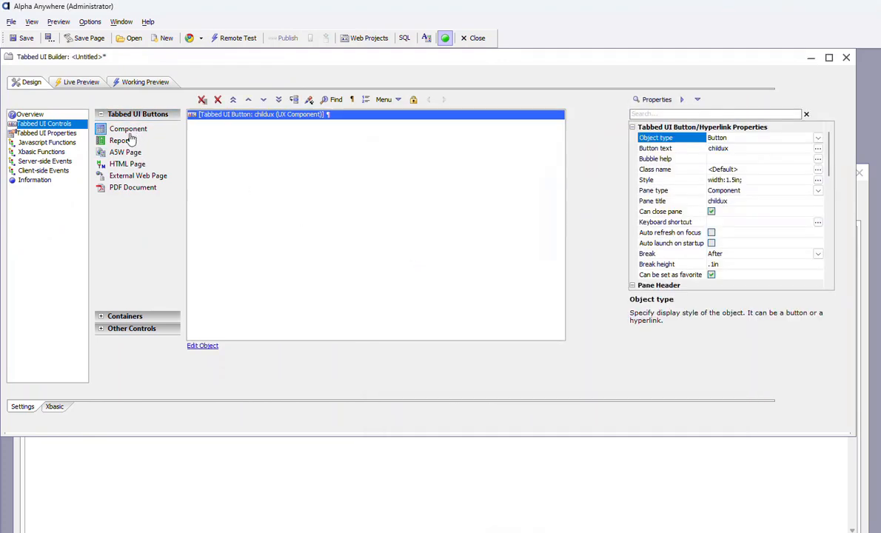
pyautogui.click(129, 130)
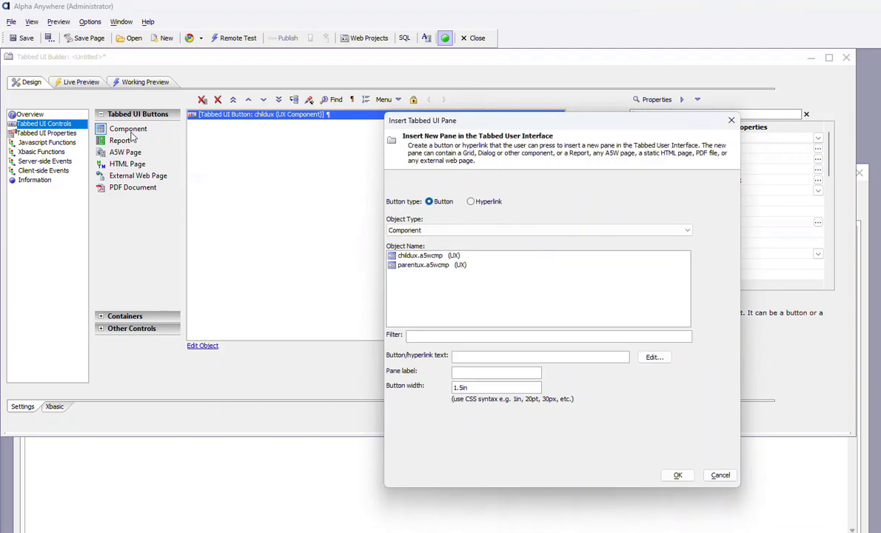
pyautogui.doubleClick(400, 260)
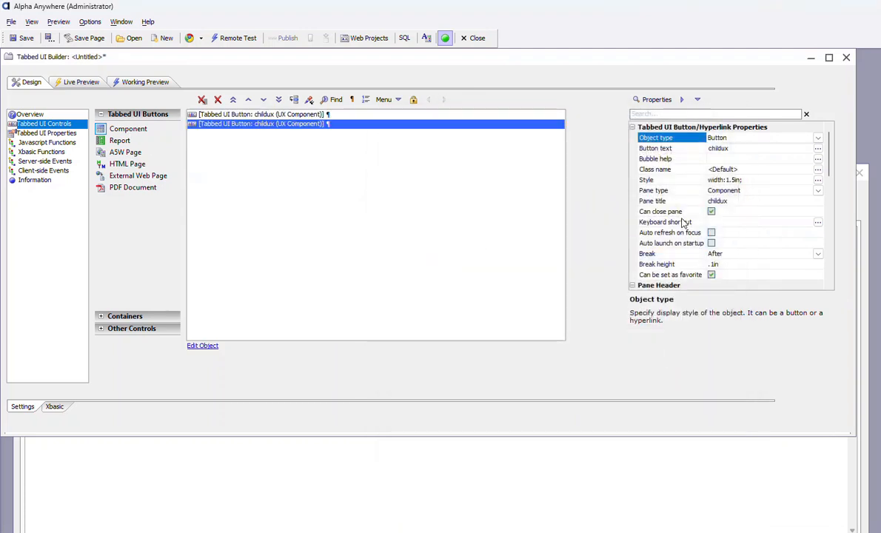
# Step: Enable Open UX using static HTML file in the second childux button's component definition
pyautogui.scroll(-3, 670, 218)
pyautogui.scroll(-1, 666, 215)
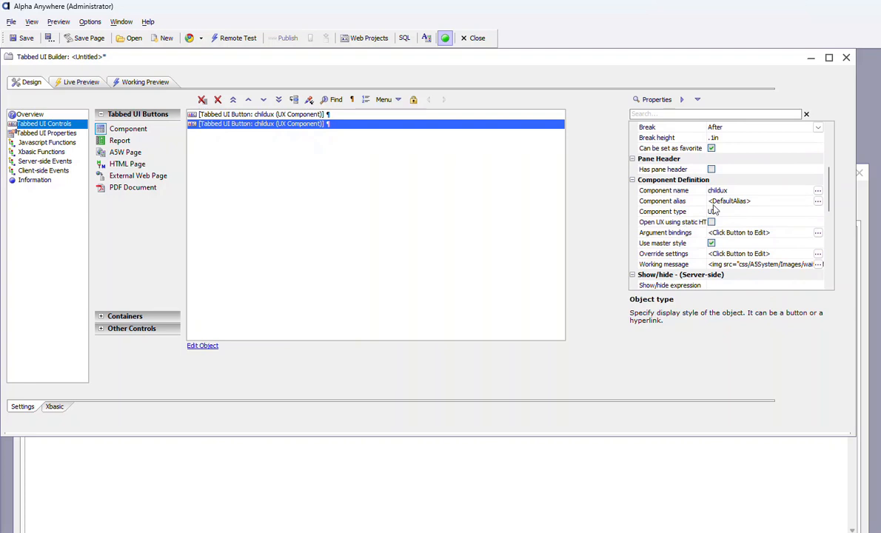
pyautogui.moveTo(707, 126); pyautogui.dragTo(732, 137)
pyautogui.scroll(-3, 729, 178)
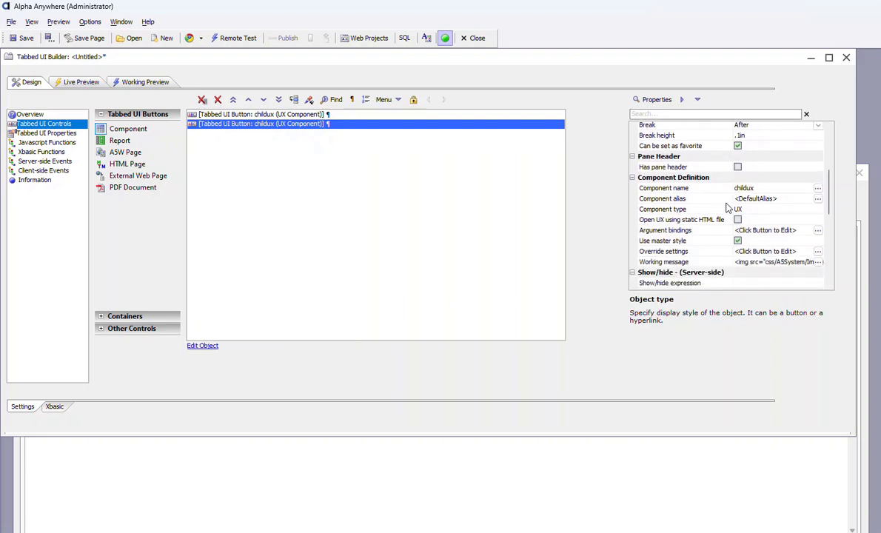
pyautogui.scroll(4, 728, 206)
pyautogui.scroll(-3, 729, 211)
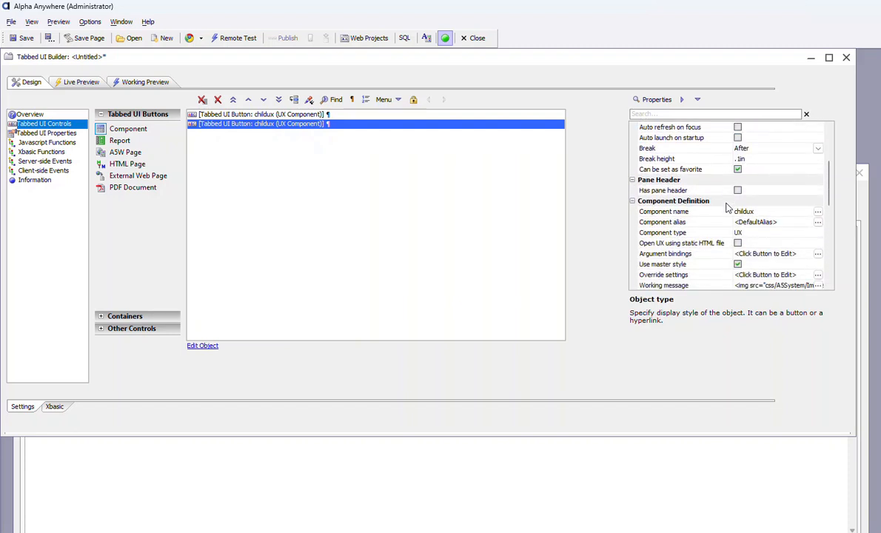
pyautogui.click(738, 242)
pyautogui.click(738, 242)
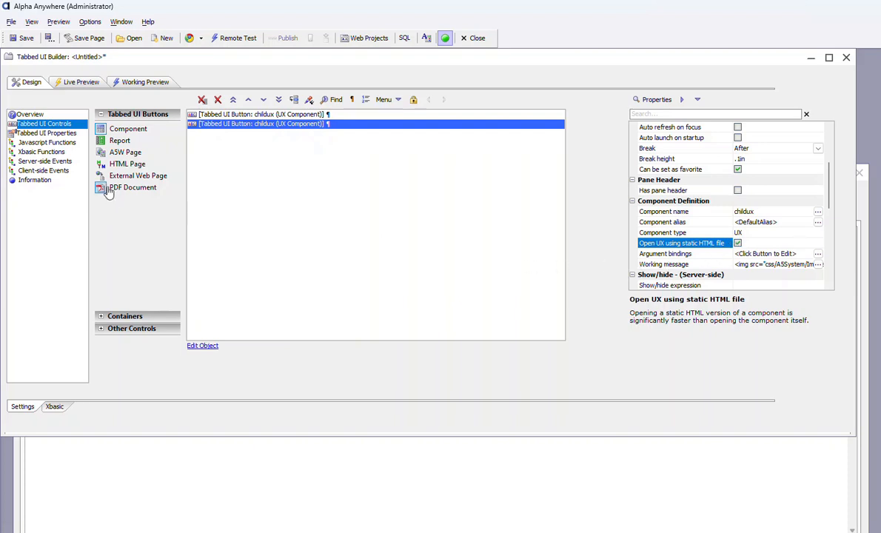
# Step: Save the Tabbed UI component as tui and preview it in the browser
pyautogui.click(24, 37)
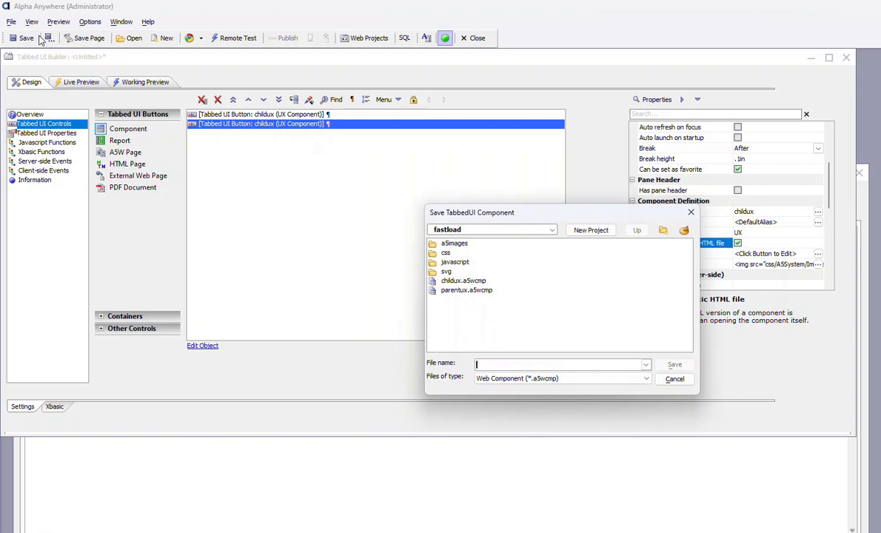
pyautogui.write('tui')
pyautogui.click(674, 364)
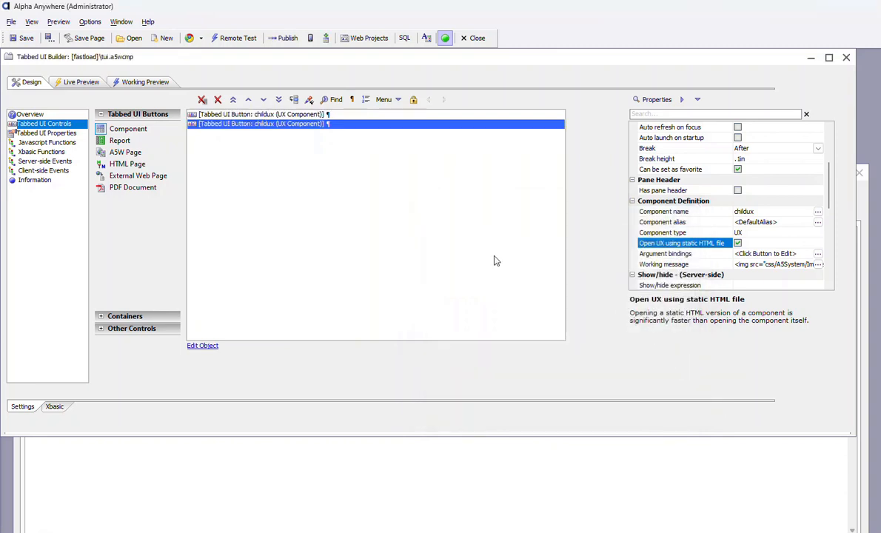
pyautogui.click(186, 42)
pyautogui.click(209, 97)
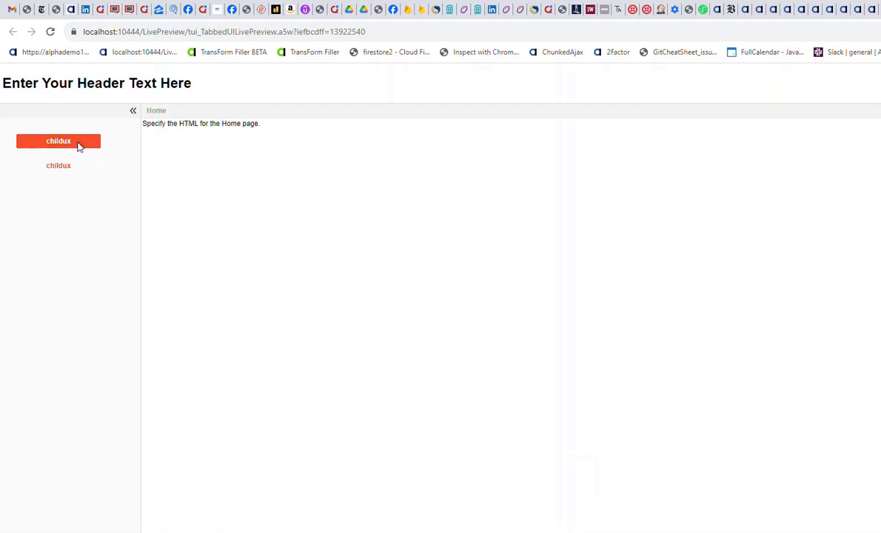
# Step: Open and close the childux pane with the regular button, followed by the static HTML button
pyautogui.click(79, 146)
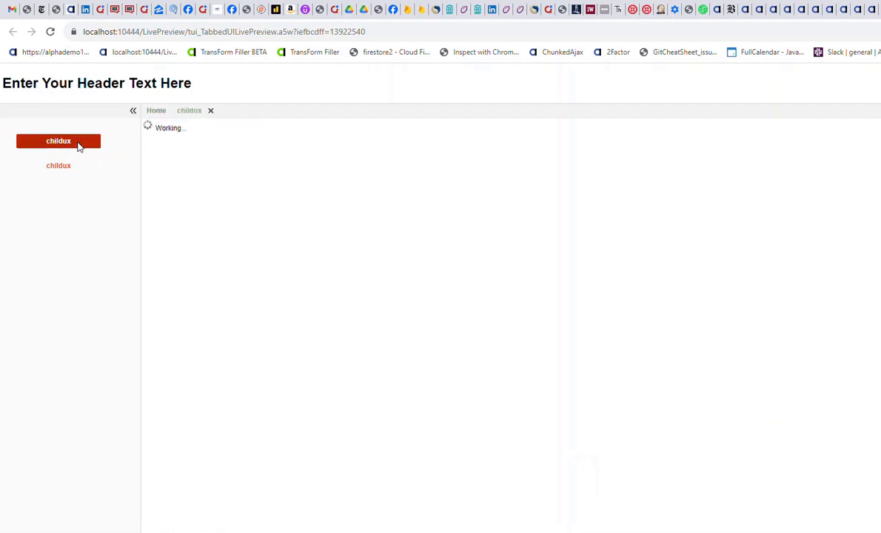
pyautogui.click(210, 110)
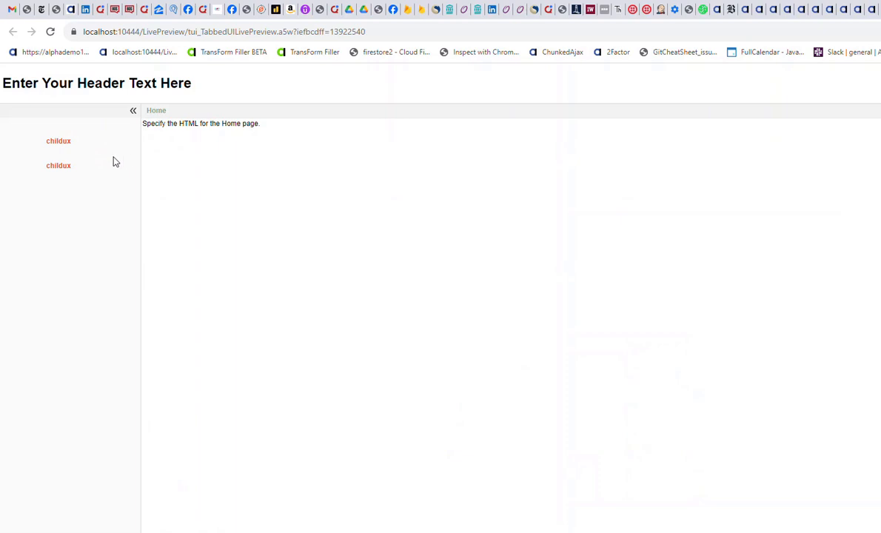
pyautogui.click(75, 169)
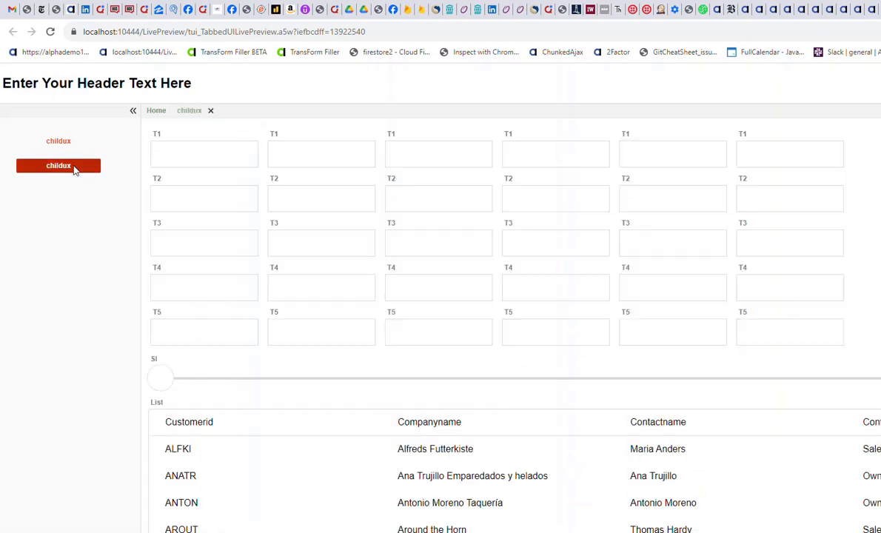
pyautogui.click(210, 110)
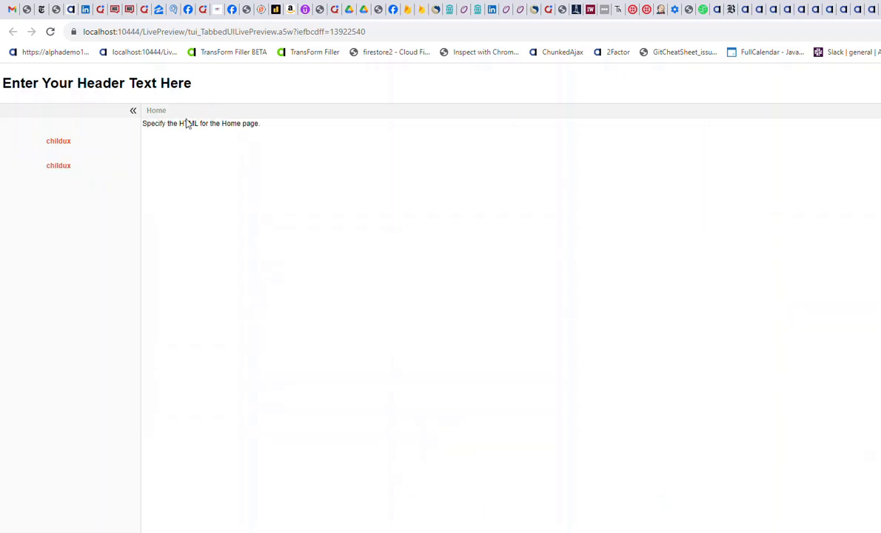
# Step: Compare the childux load speeds again using the static HTML, regular and static HTML buttons in turn, and return to Alpha Anywhere
pyautogui.click(68, 168)
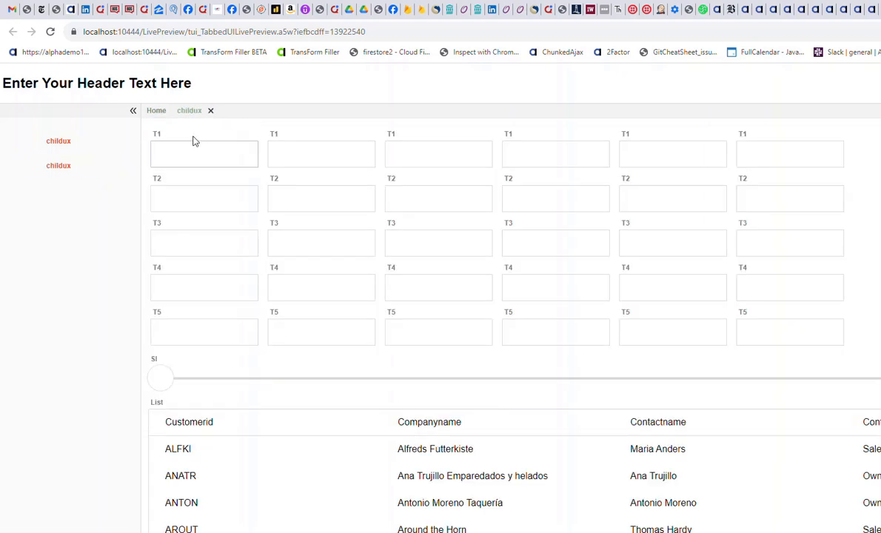
pyautogui.click(210, 111)
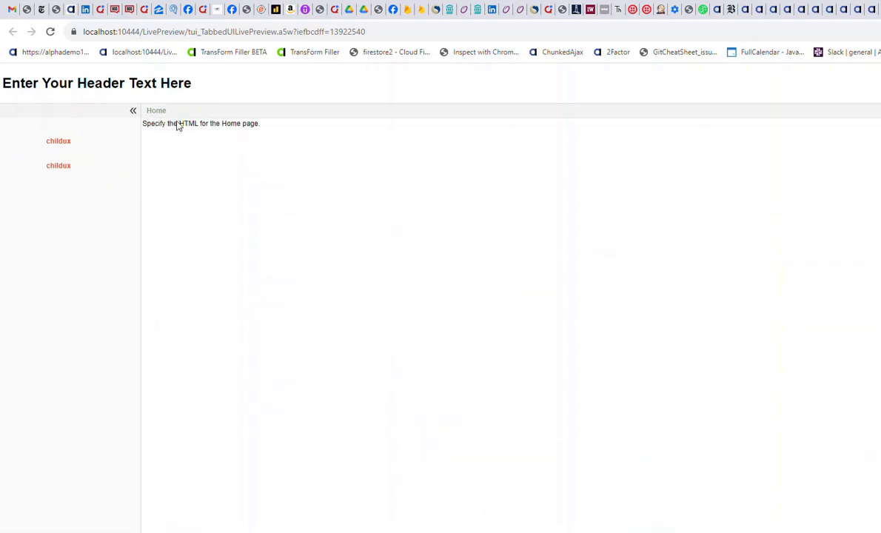
pyautogui.click(70, 144)
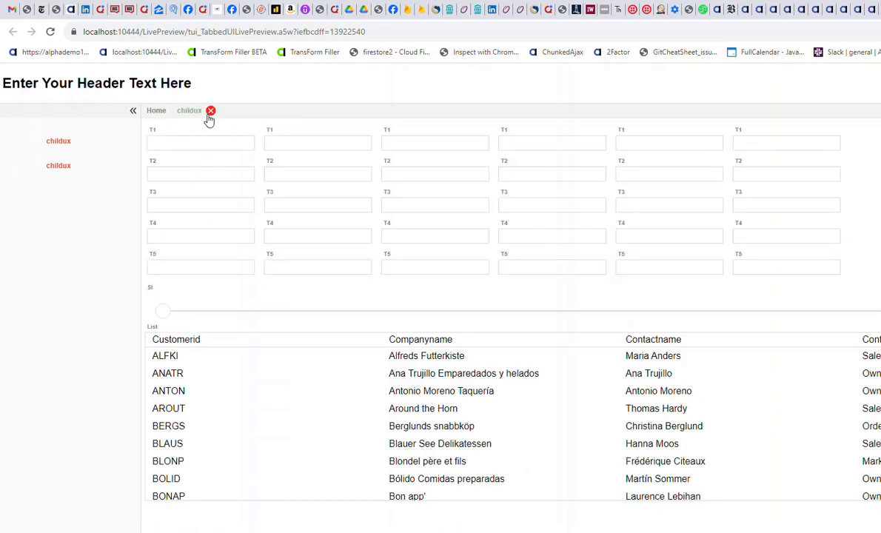
pyautogui.click(210, 111)
pyautogui.click(83, 172)
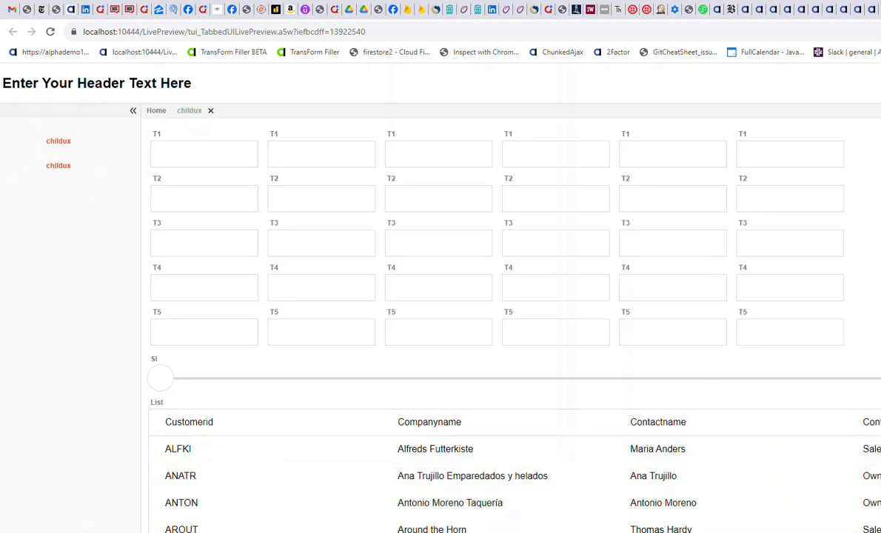
pyautogui.hotkey('alt', 'Tab')
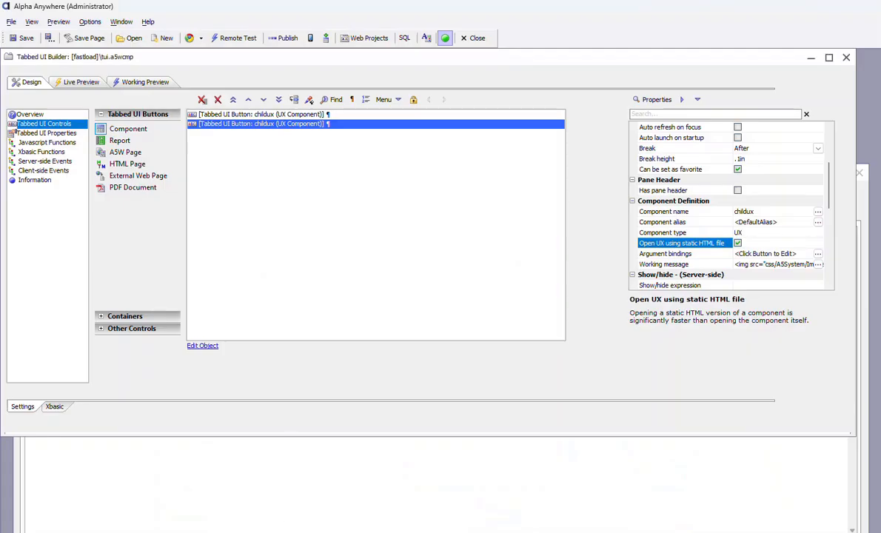
# Step: Save the parentux component and add an embedded object showing childux.a5wcmp below its two buttons
pyautogui.hotkey('ctrl', 'Tab')
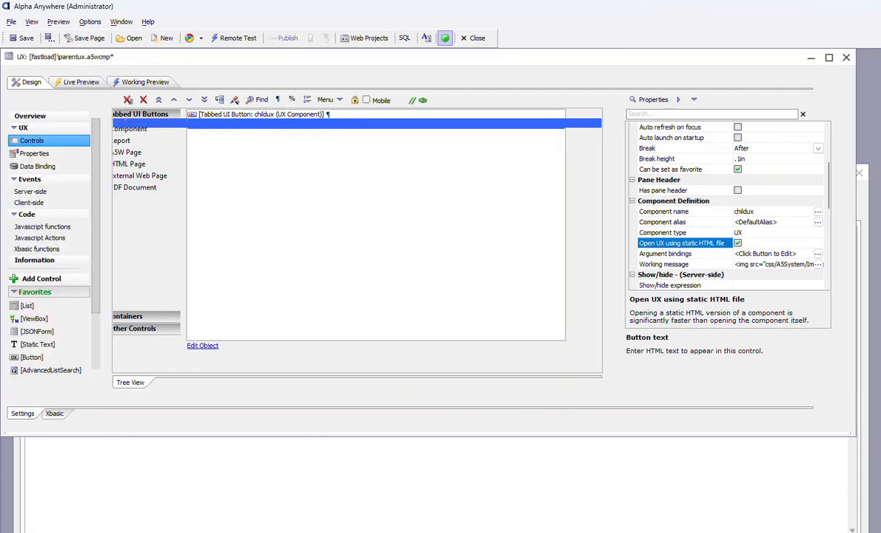
pyautogui.click(22, 38)
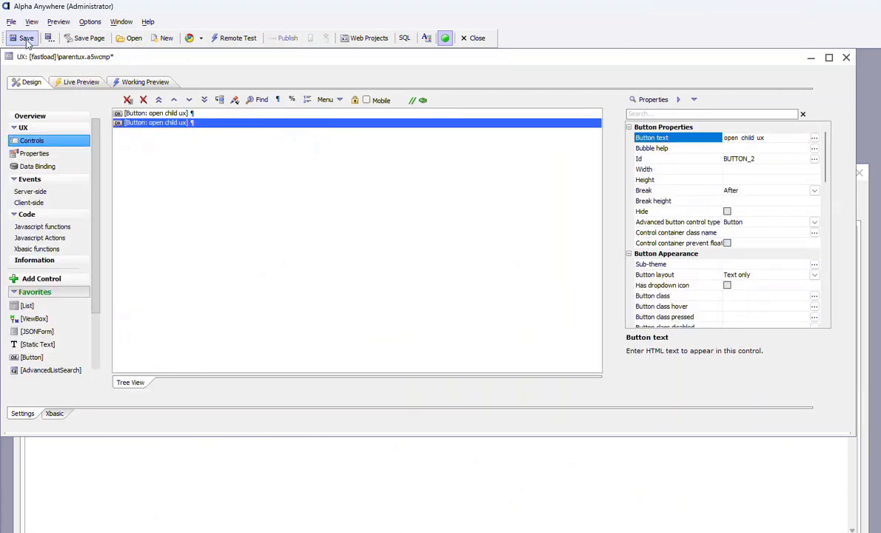
pyautogui.click(52, 279)
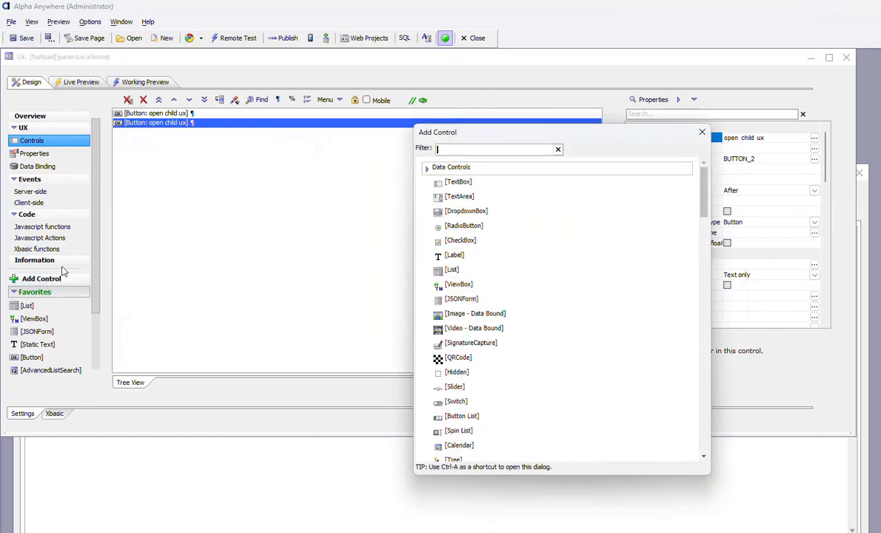
pyautogui.write('em')
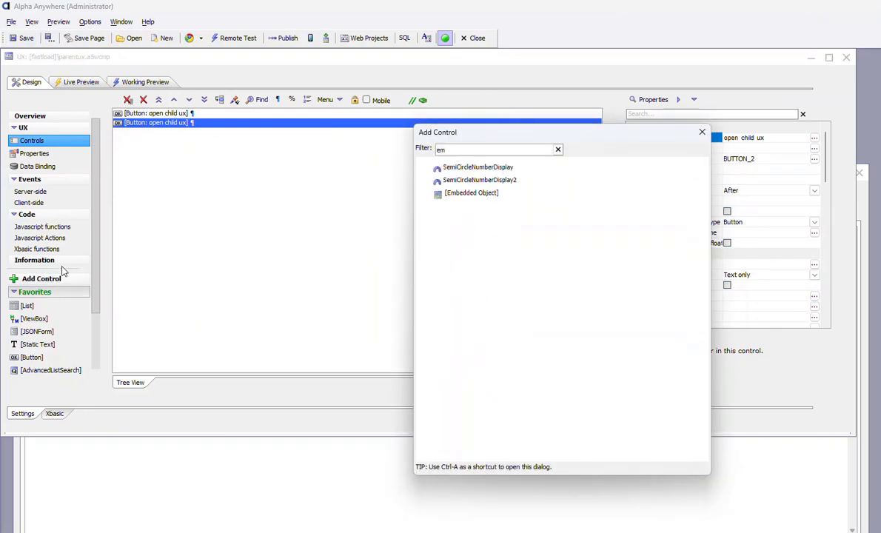
pyautogui.doubleClick(454, 194)
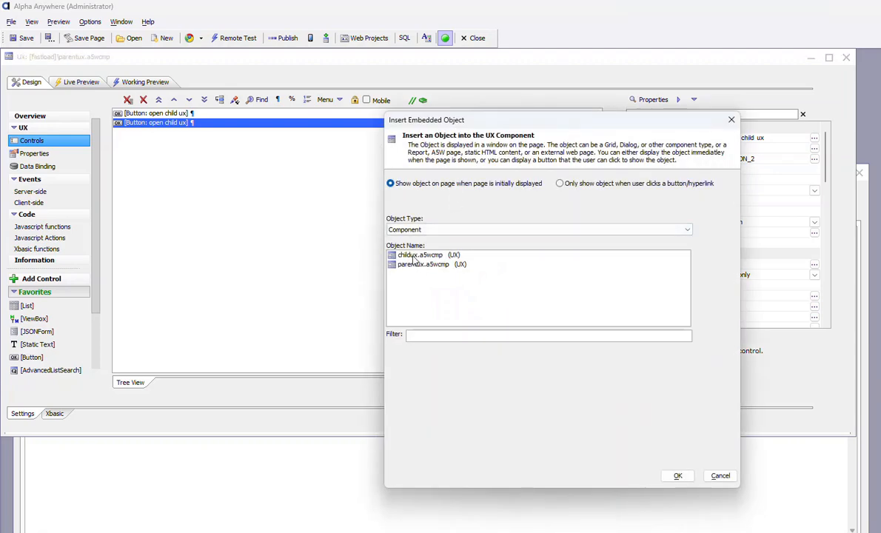
pyautogui.doubleClick(416, 254)
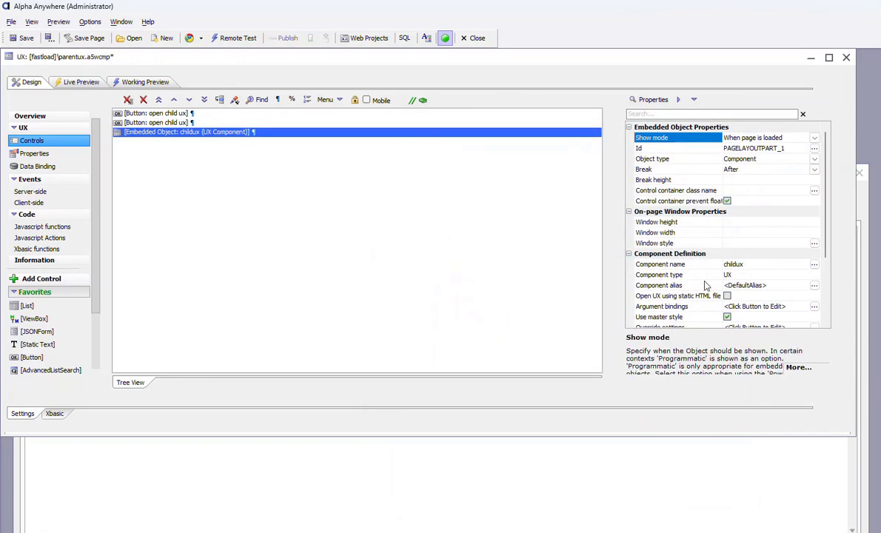
# Step: Enable Open UX using static HTML file for the embedded childux object and check the saved component in Working Preview
pyautogui.scroll(-3, 705, 286)
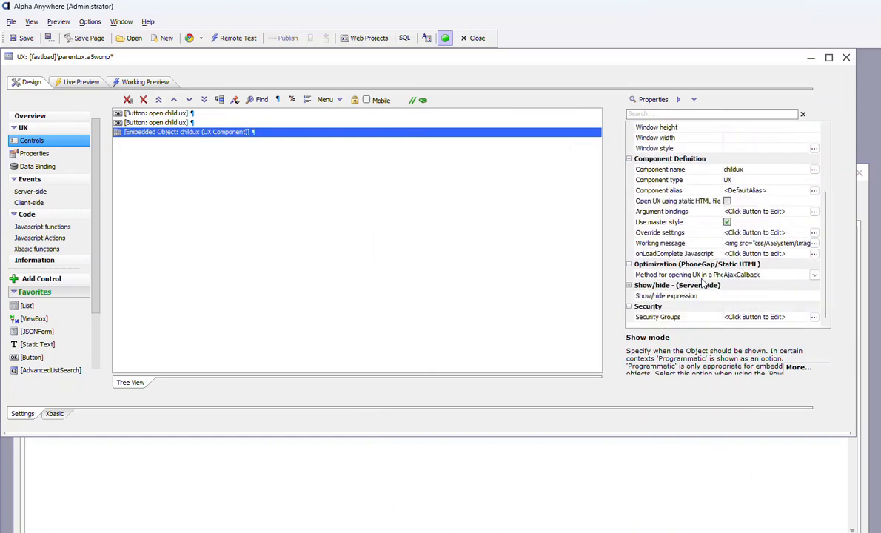
pyautogui.click(727, 203)
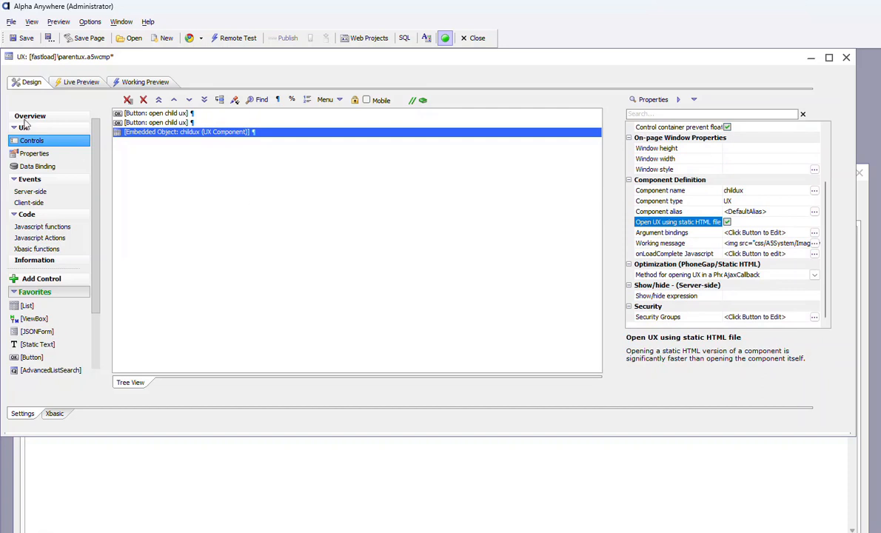
pyautogui.click(22, 38)
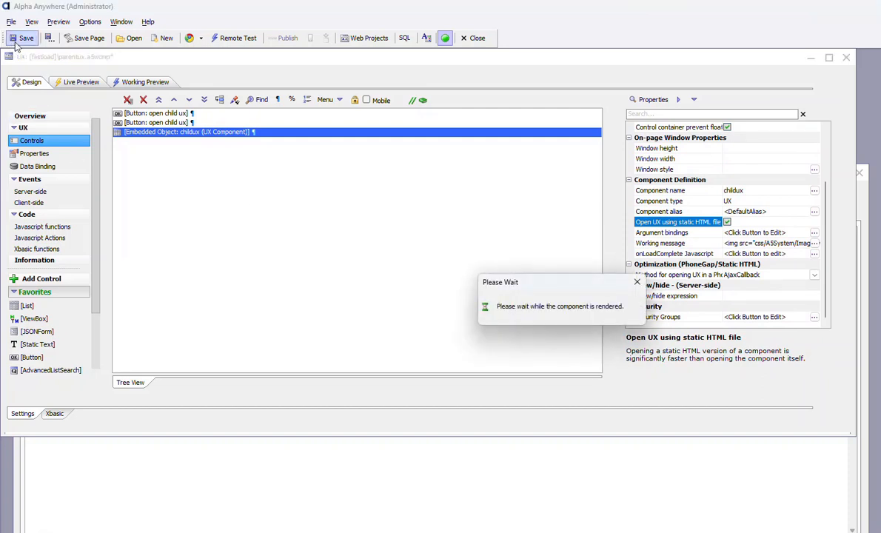
pyautogui.click(139, 84)
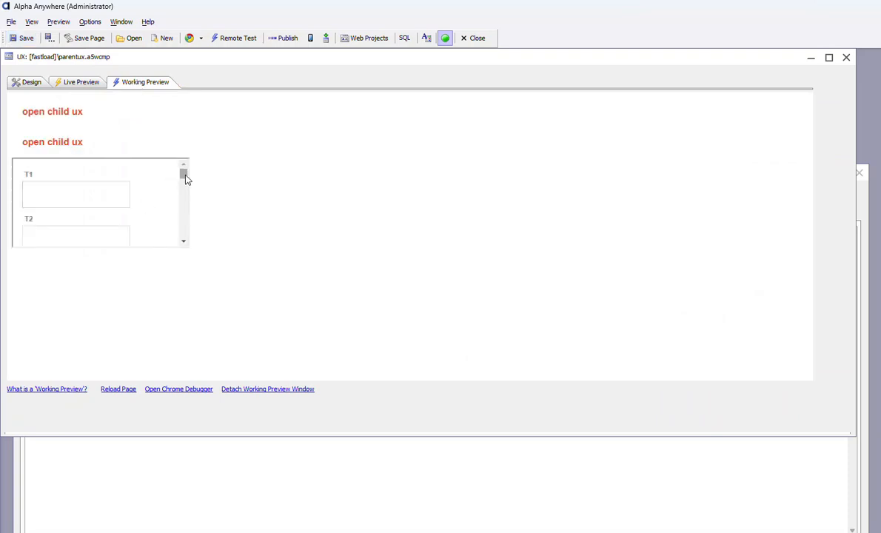
pyautogui.moveTo(185, 179)
pyautogui.mouseDown()
pyautogui.moveTo(191, 249)
pyautogui.moveTo(186, 175)
pyautogui.mouseUp()
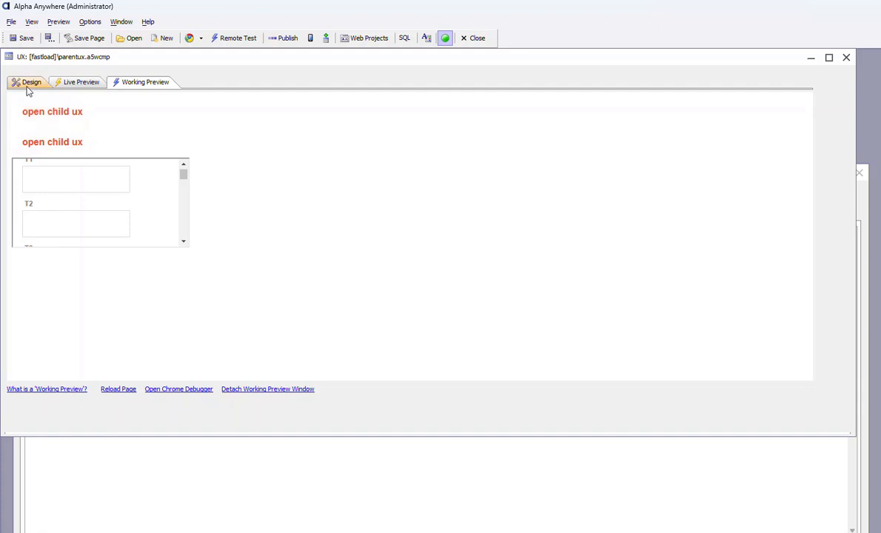
# Step: Switch to the childux component, set its style name to Alpha-Dark-Rose and save it
pyautogui.click(167, 531)
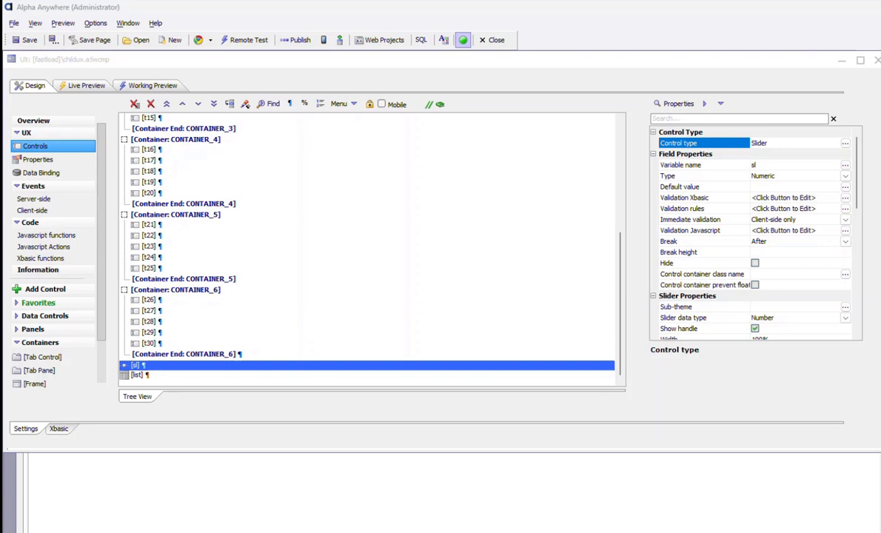
pyautogui.click(39, 160)
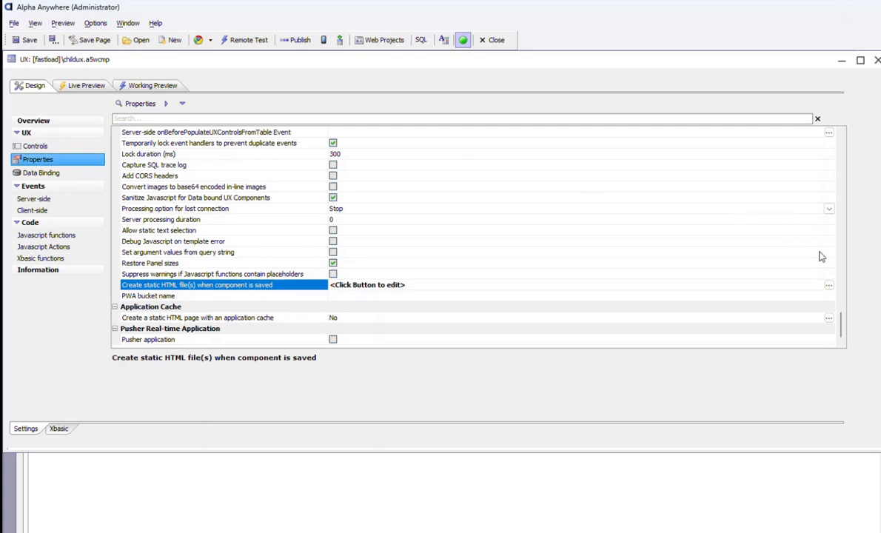
pyautogui.moveTo(841, 320); pyautogui.dragTo(840, 139)
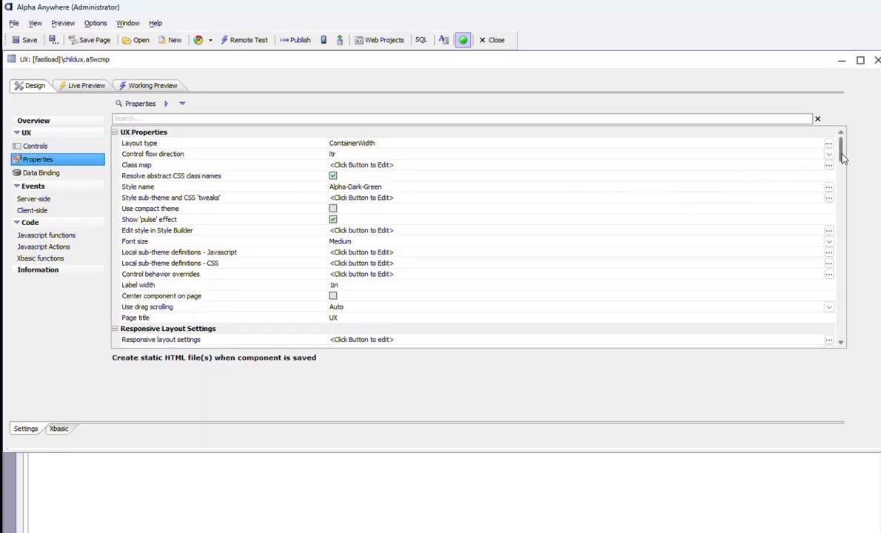
pyautogui.moveTo(841, 148); pyautogui.dragTo(860, 335)
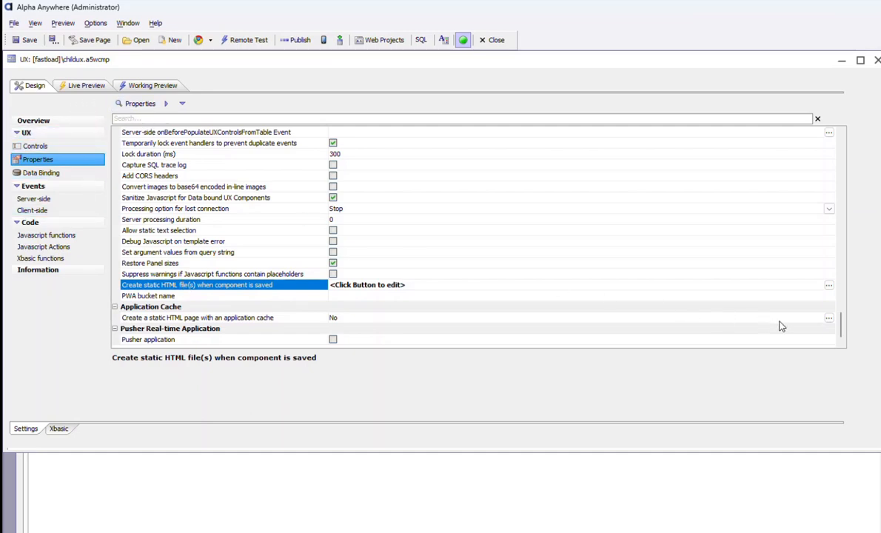
pyautogui.moveTo(841, 177); pyautogui.dragTo(841, 142)
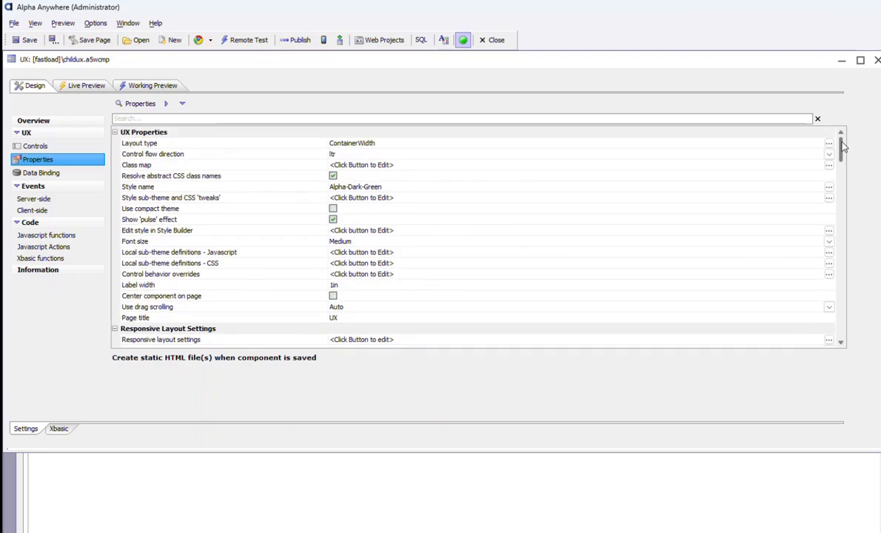
pyautogui.click(306, 192)
pyautogui.click(307, 189)
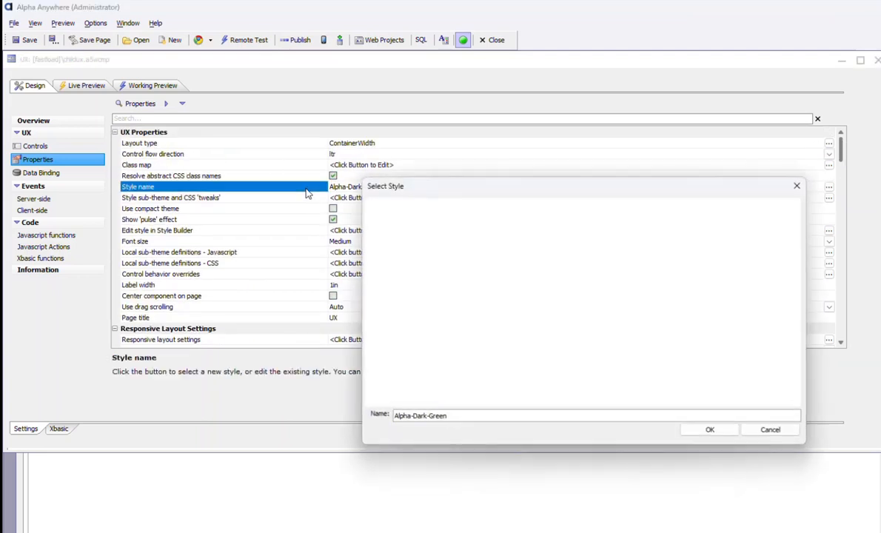
pyautogui.doubleClick(383, 358)
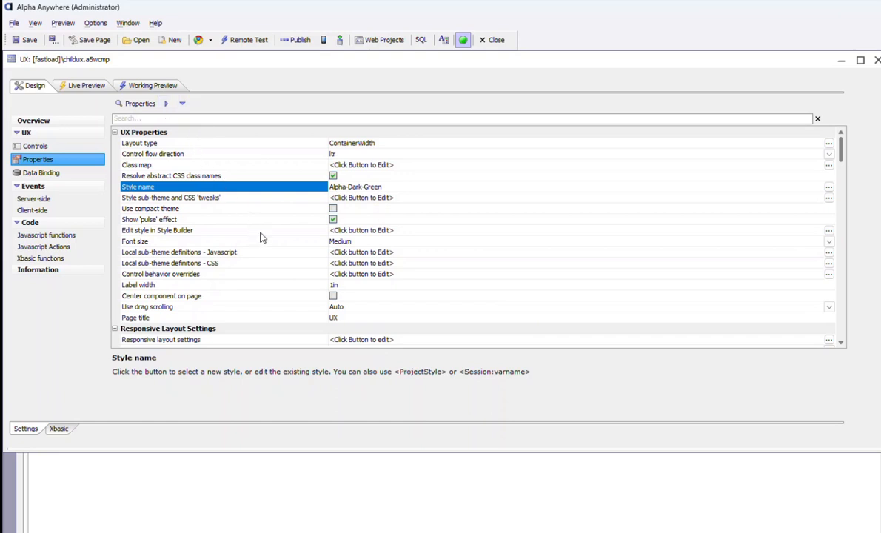
pyautogui.click(301, 191)
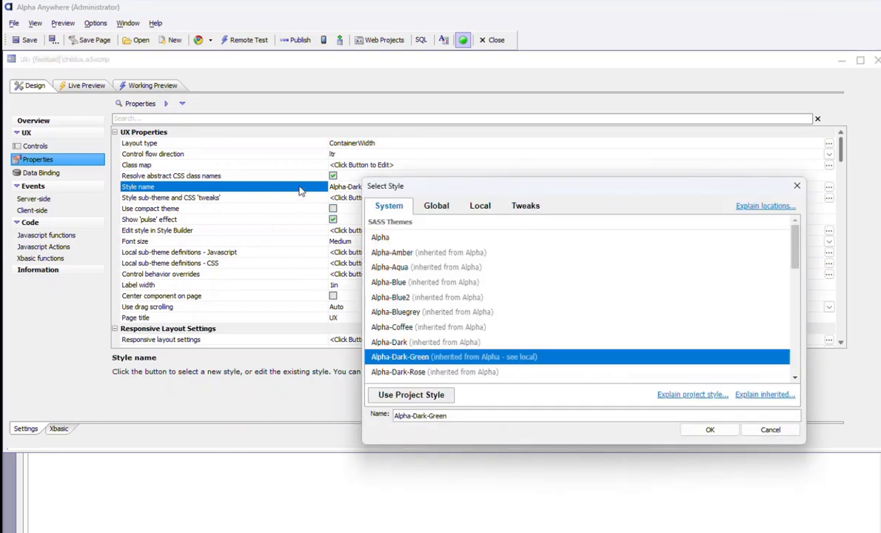
pyautogui.click(414, 372)
pyautogui.doubleClick(414, 372)
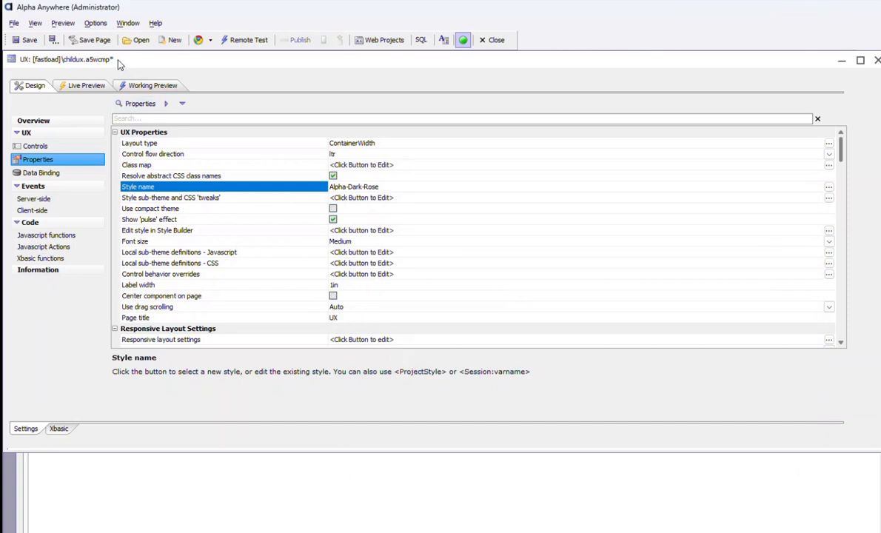
pyautogui.click(28, 41)
# Step: Examine childux's setting for creating static HTML files on save, including the details of the <default>.html entry
pyautogui.moveTo(839, 148); pyautogui.dragTo(839, 326)
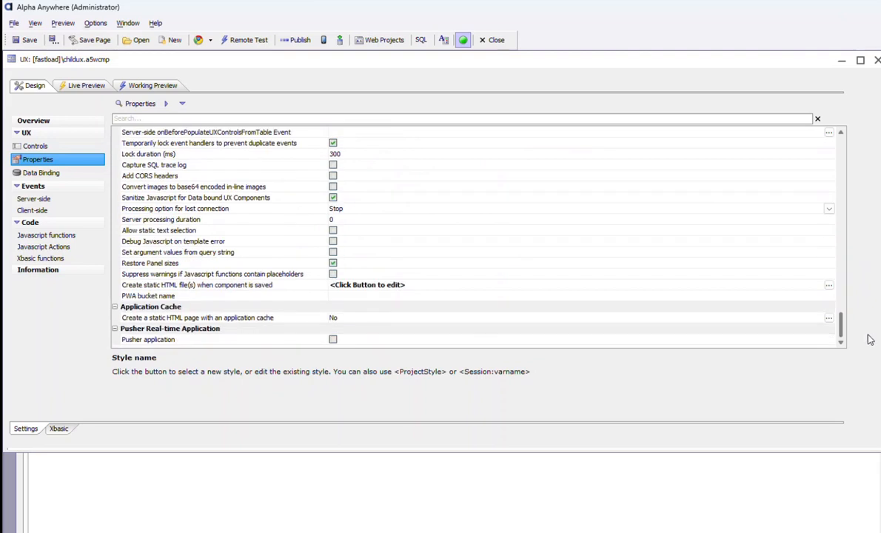
pyautogui.doubleClick(281, 287)
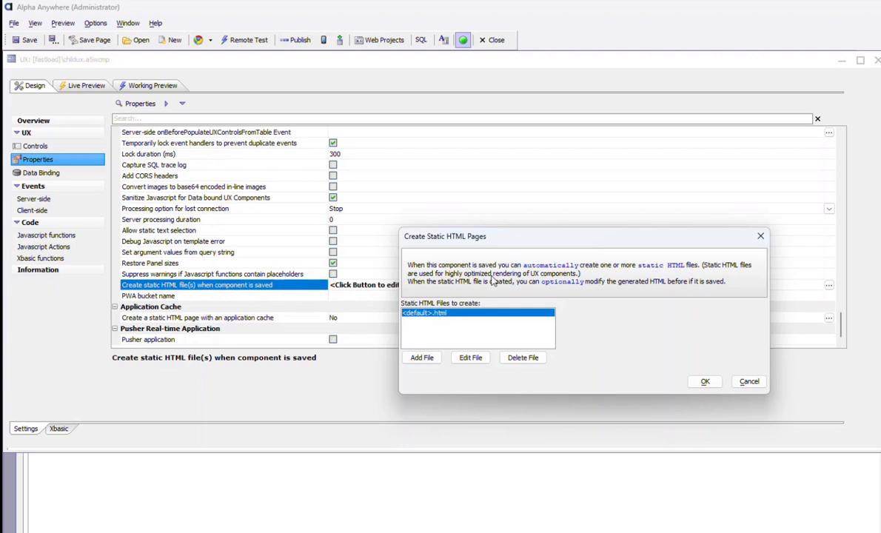
pyautogui.doubleClick(480, 316)
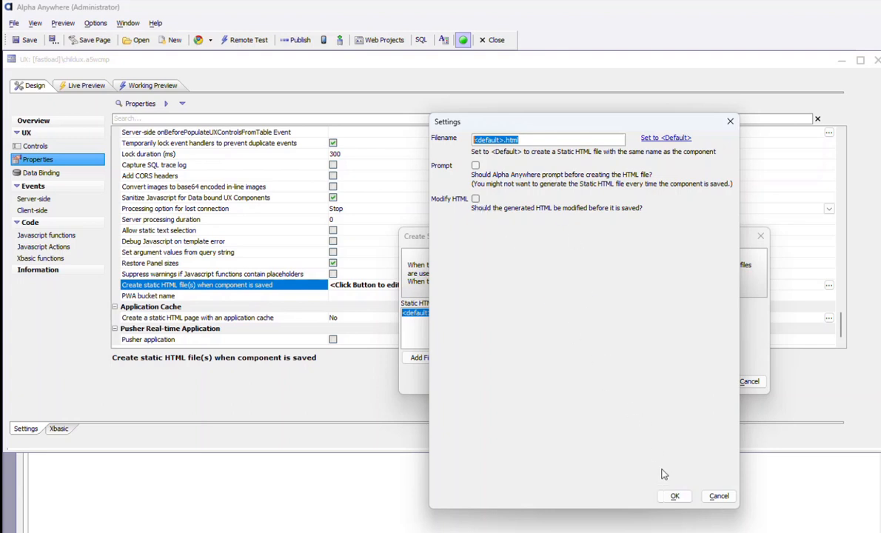
pyautogui.click(673, 495)
pyautogui.click(705, 381)
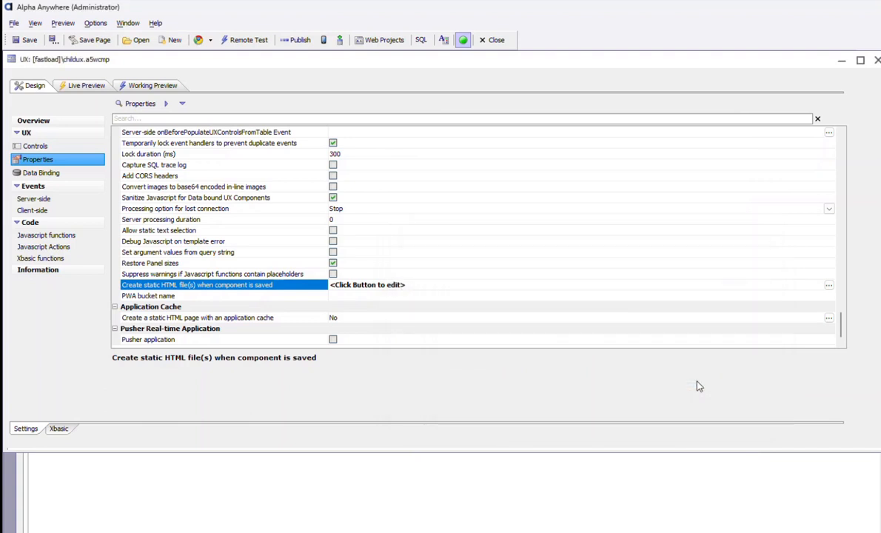
# Step: Set the window width of the embedded childux object in parentux to 10in and save the component
pyautogui.click(370, 531)
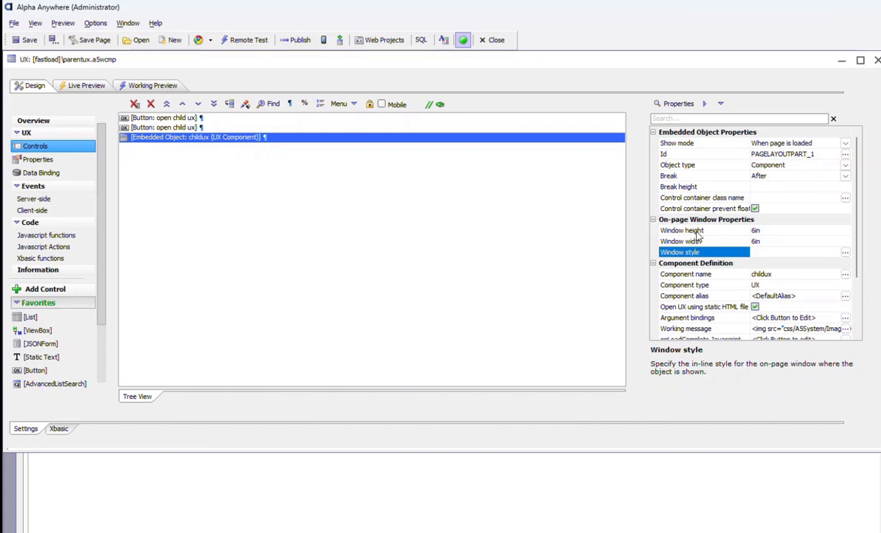
pyautogui.click(764, 241)
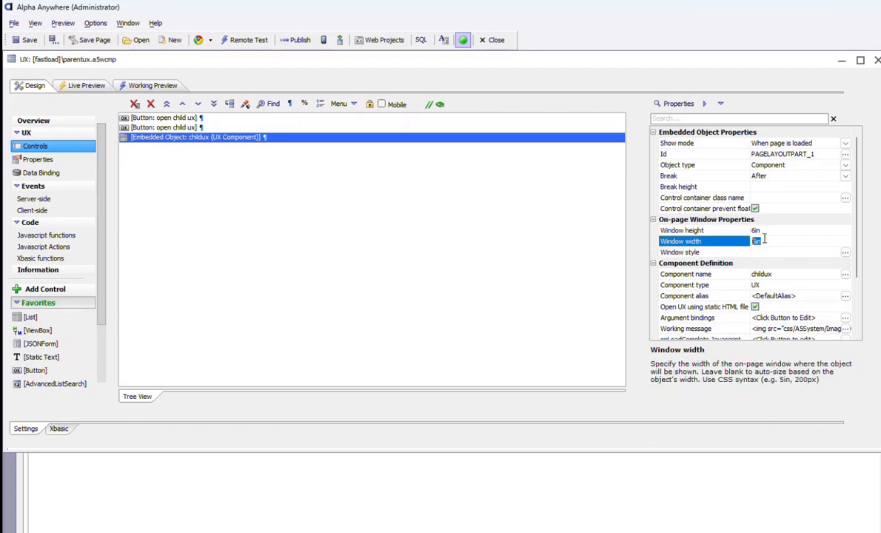
pyautogui.write('10in')
pyautogui.press('Return')
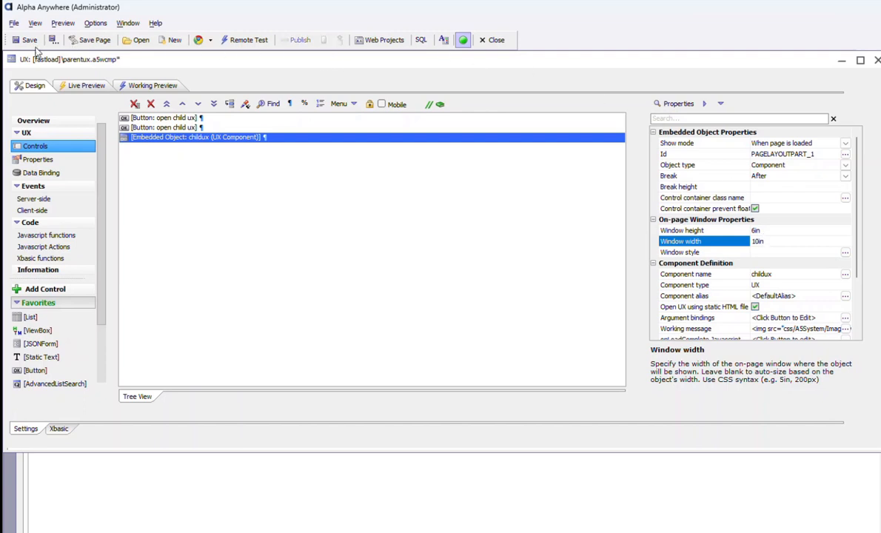
pyautogui.click(29, 40)
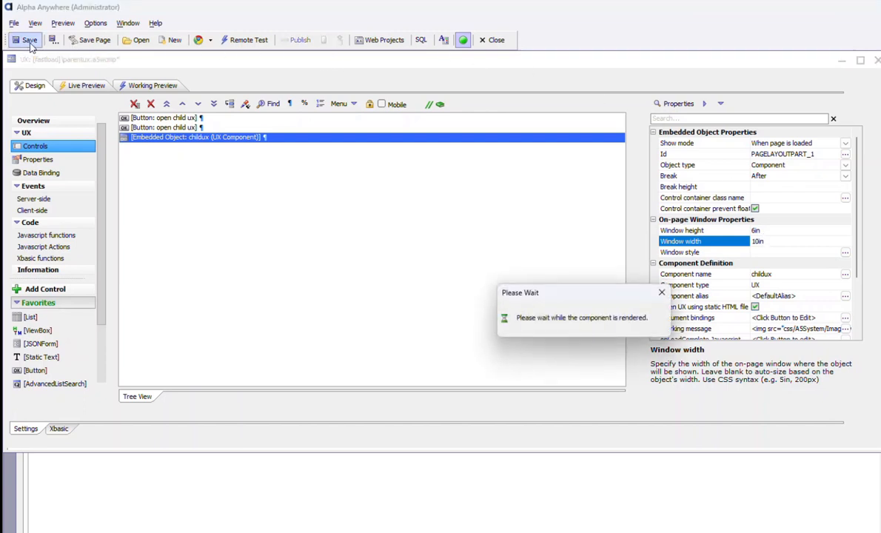
# Step: Run a full preview of parentux in the browser and look through the embedded childux down to its list
pyautogui.click(199, 40)
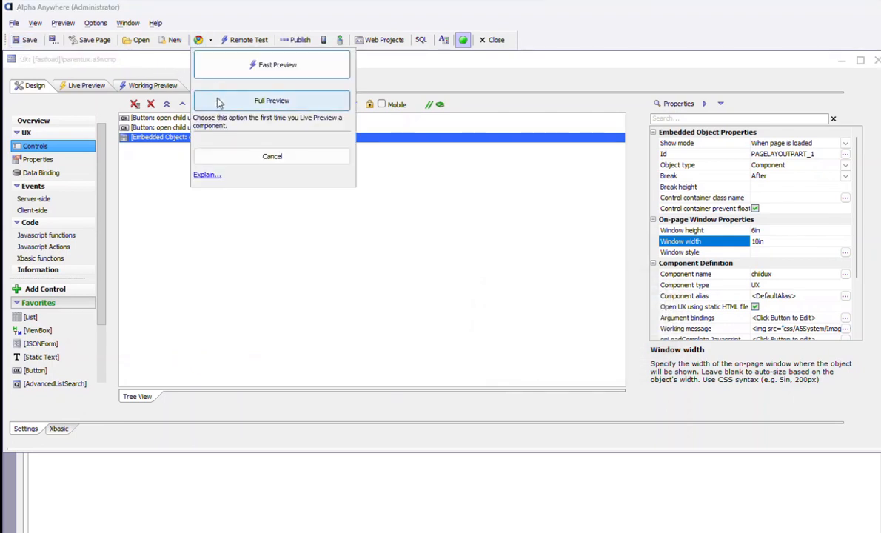
pyautogui.click(219, 102)
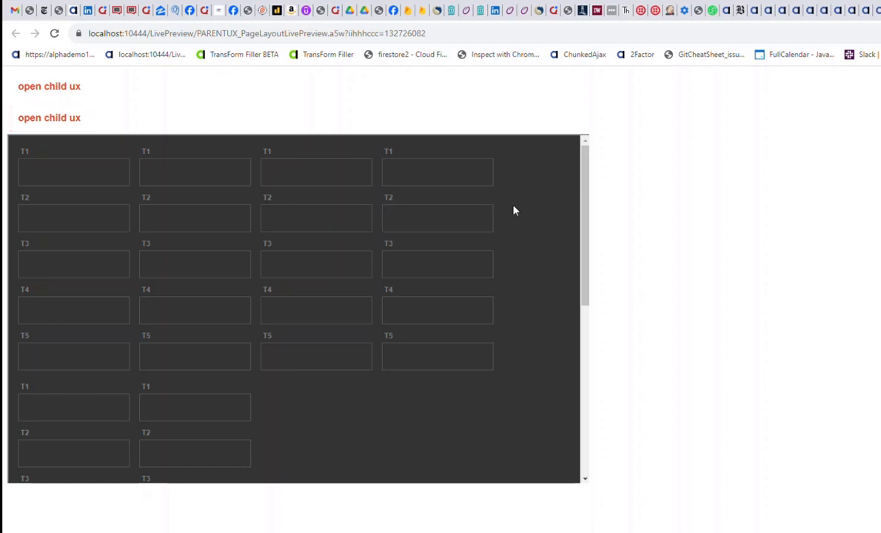
pyautogui.moveTo(585, 203); pyautogui.dragTo(584, 380)
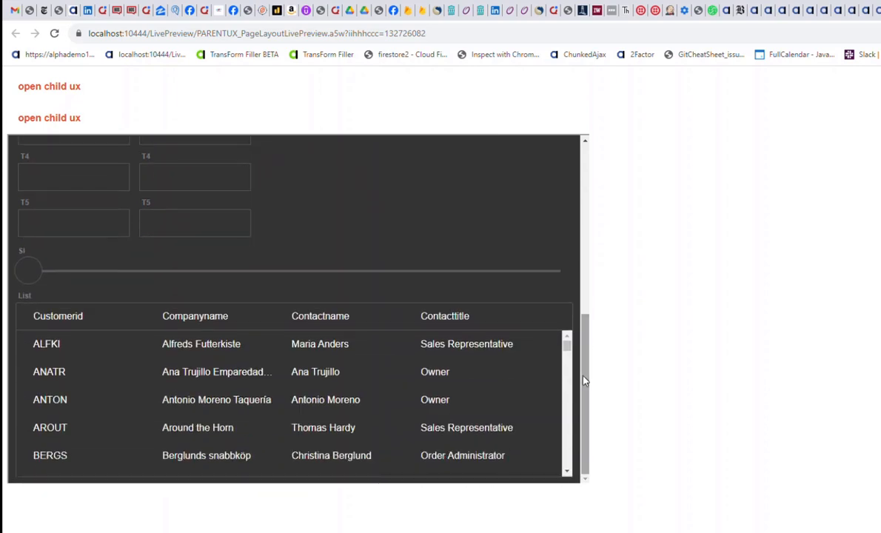